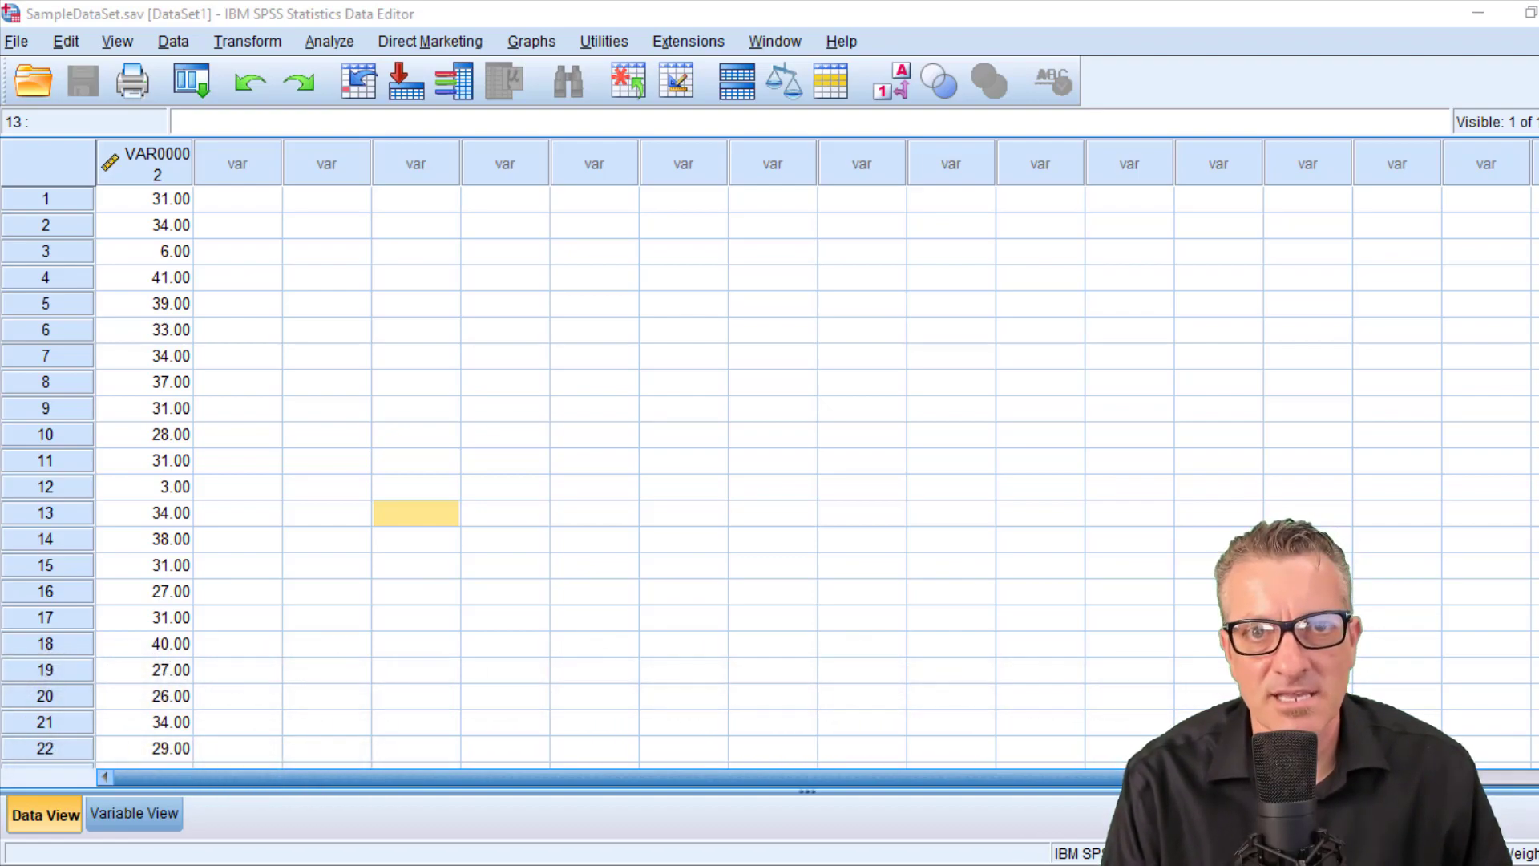
- Browse the VAR00002 scores in Data View and bring up the Analyze menu
{"action": "scroll", "coordinate": [334, 612], "scroll_direction": "down", "scroll_amount": 2}
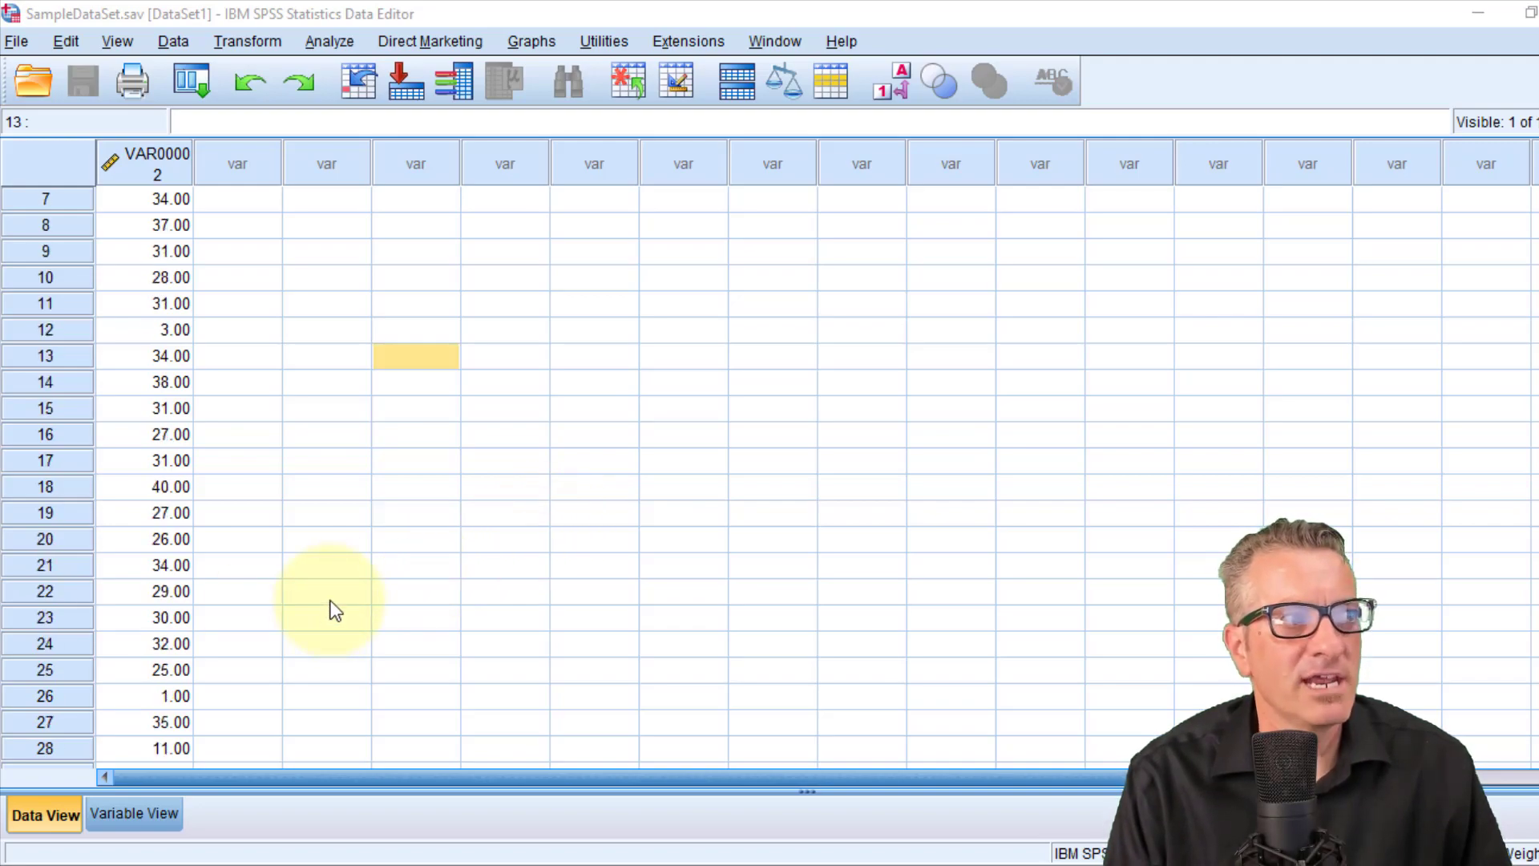
{"action": "scroll", "coordinate": [335, 611], "scroll_direction": "down", "scroll_amount": 2}
{"action": "scroll", "coordinate": [335, 611], "scroll_direction": "down", "scroll_amount": 2}
{"action": "scroll", "coordinate": [333, 611], "scroll_direction": "up", "scroll_amount": 6}
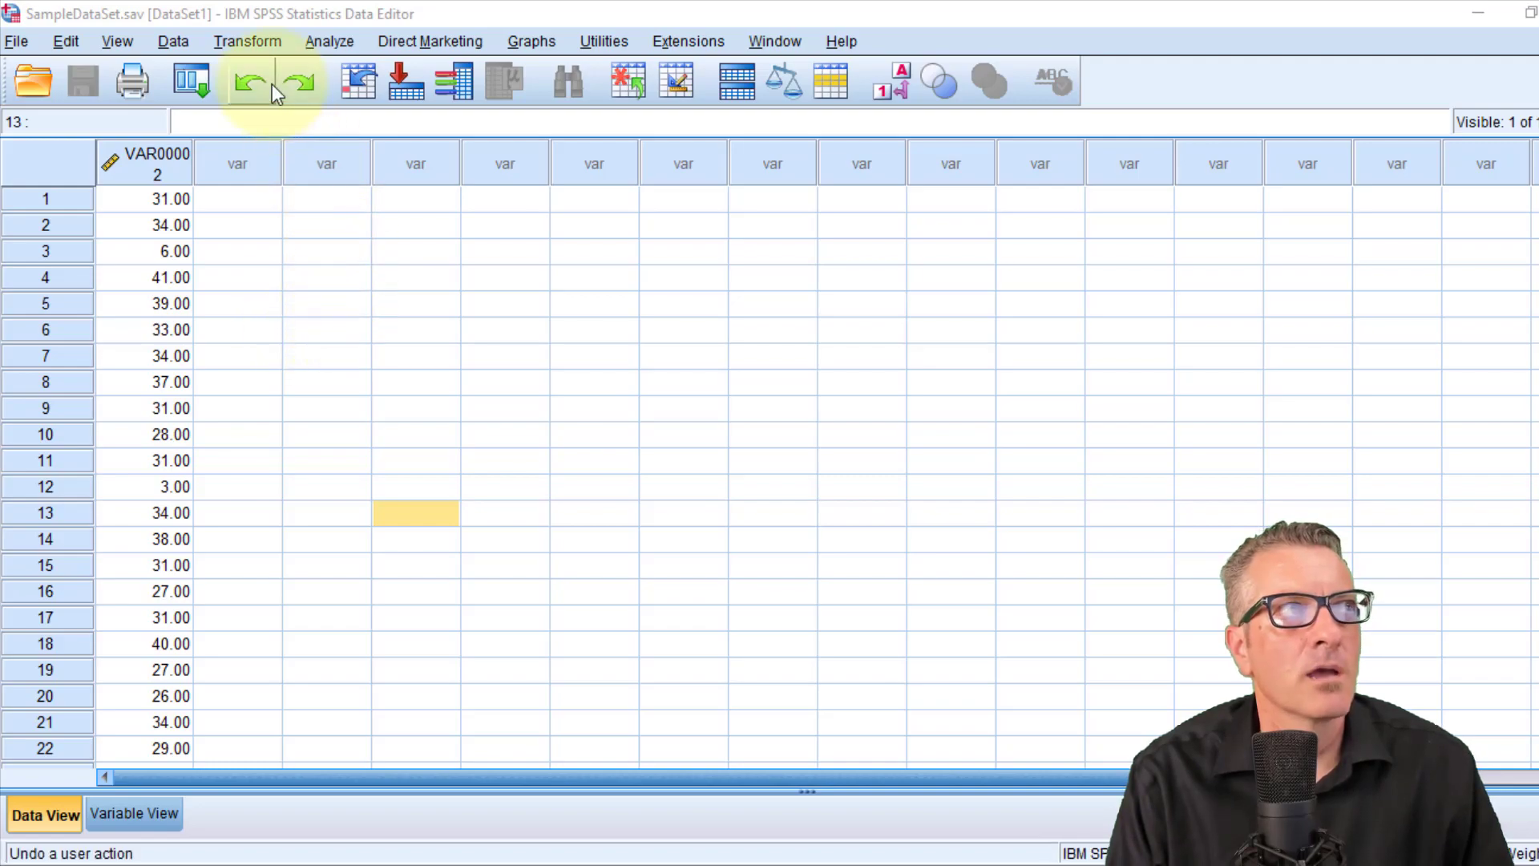
{"action": "left_click", "coordinate": [324, 42]}
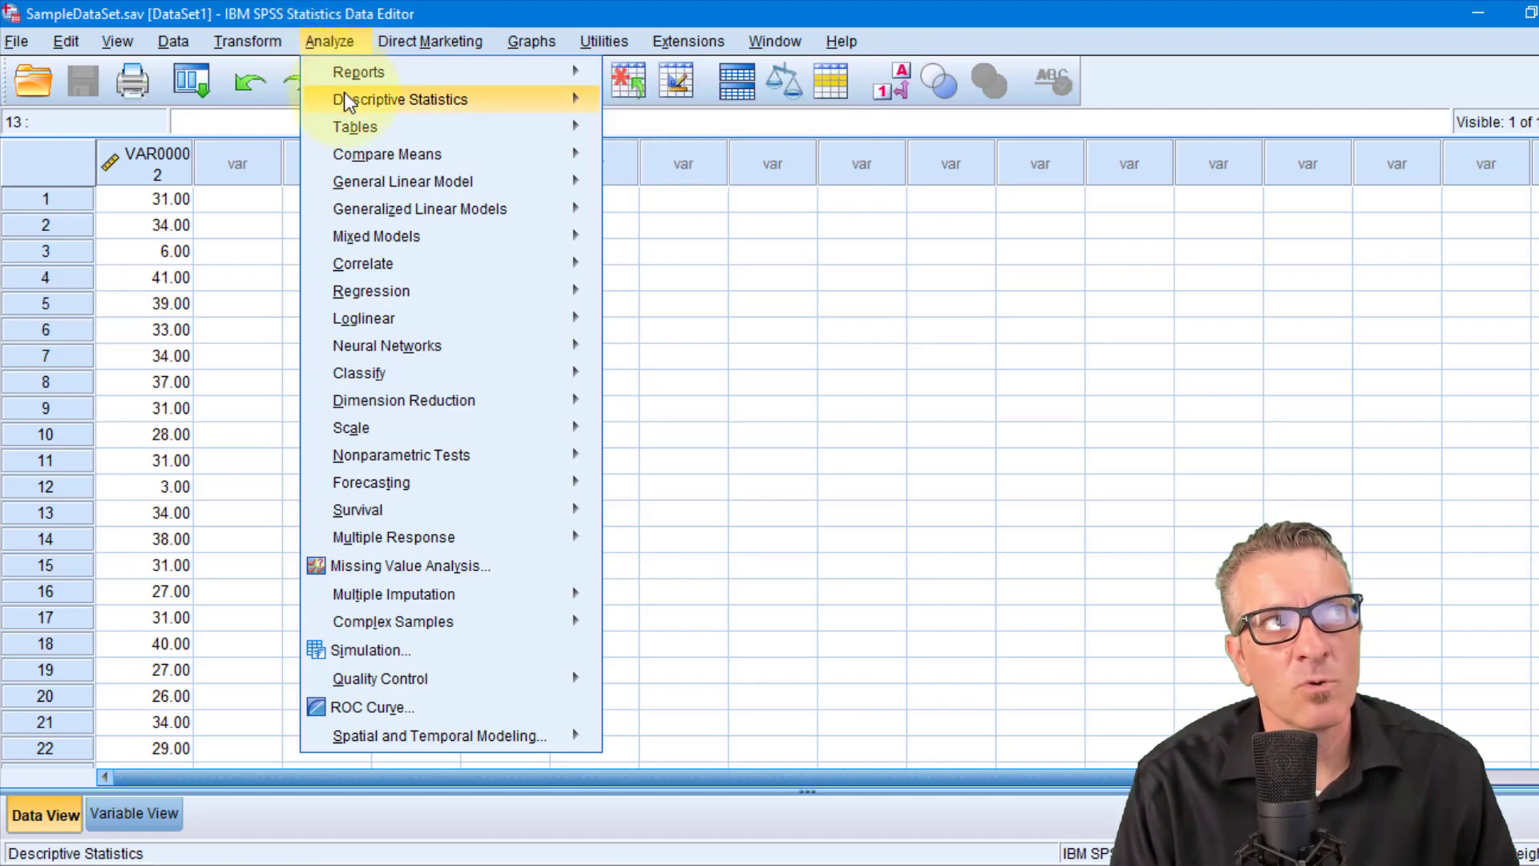
{"action": "mouse_move", "coordinate": [400, 99]}
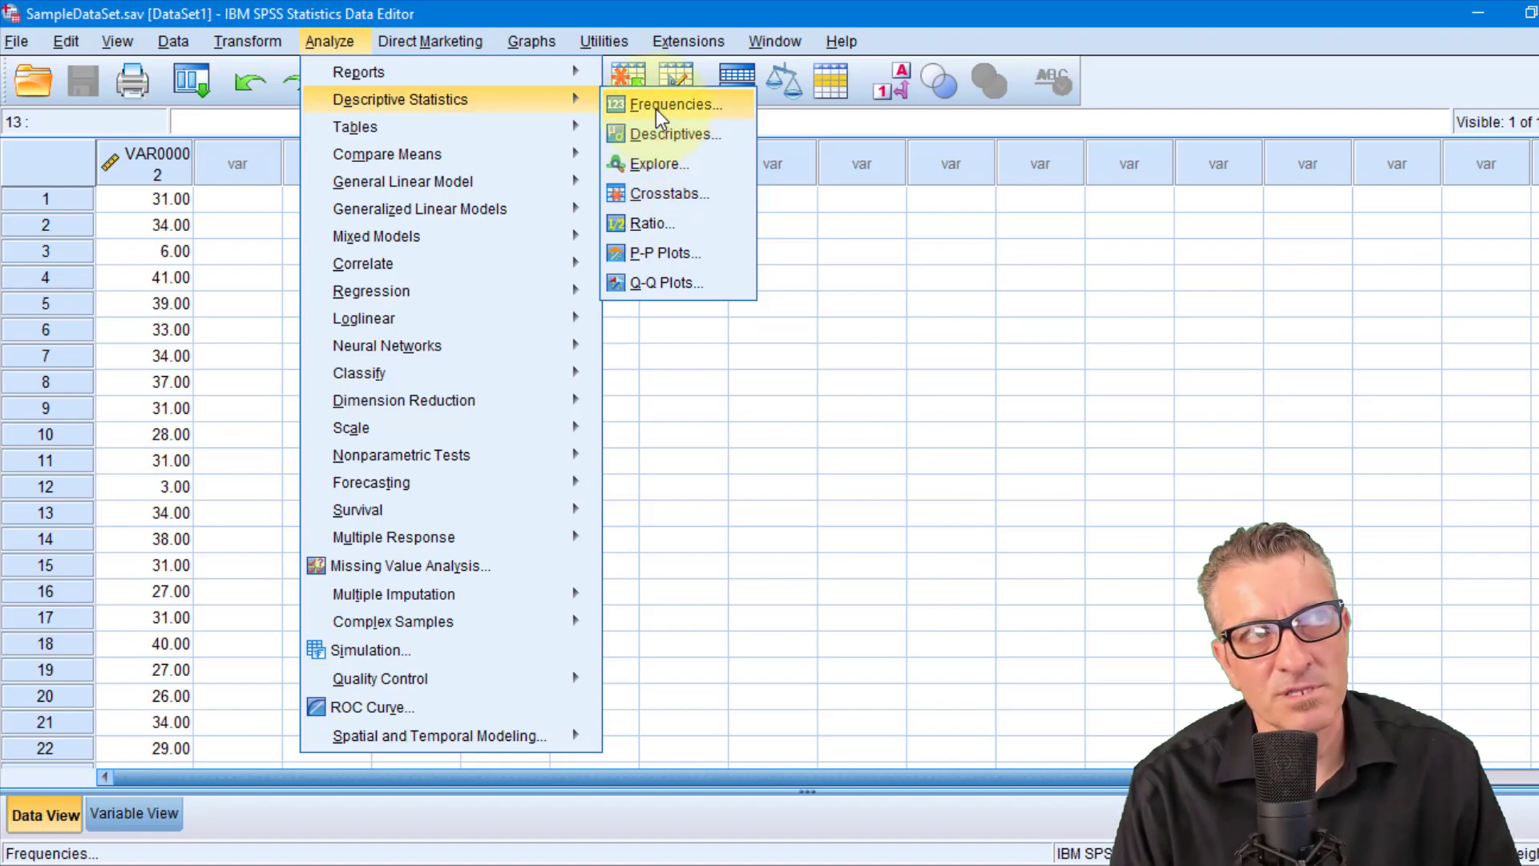
- Launch Descriptive Statistics > Explore with VAR00002 in the Dependent List
{"action": "left_click", "coordinate": [660, 166]}
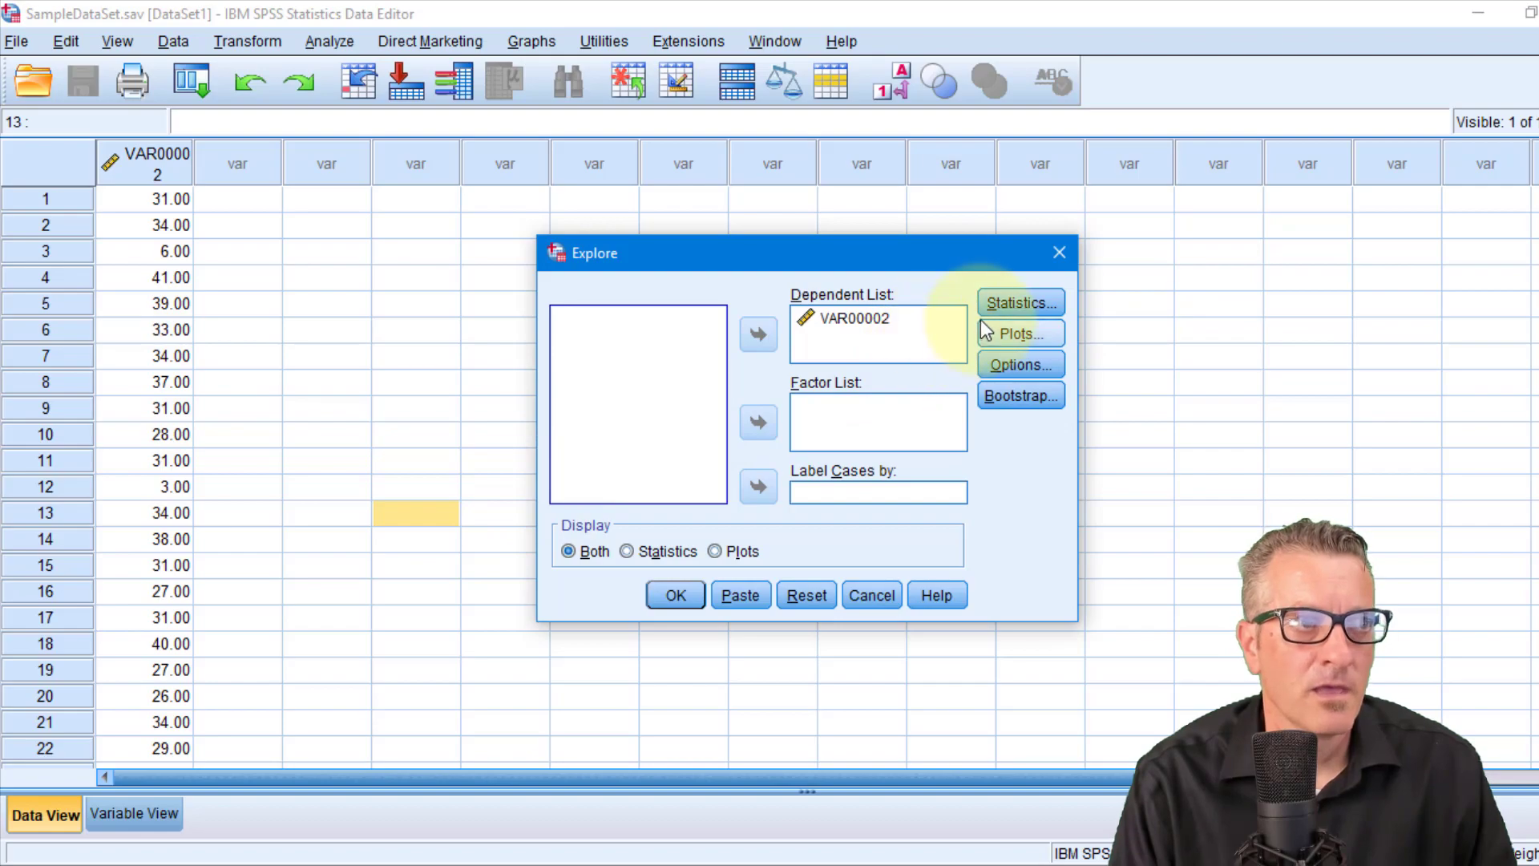
- Keep Descriptives statistics and set plots to no boxplots, no stem-and-leaf, and histogram on
{"action": "left_click", "coordinate": [1028, 304]}
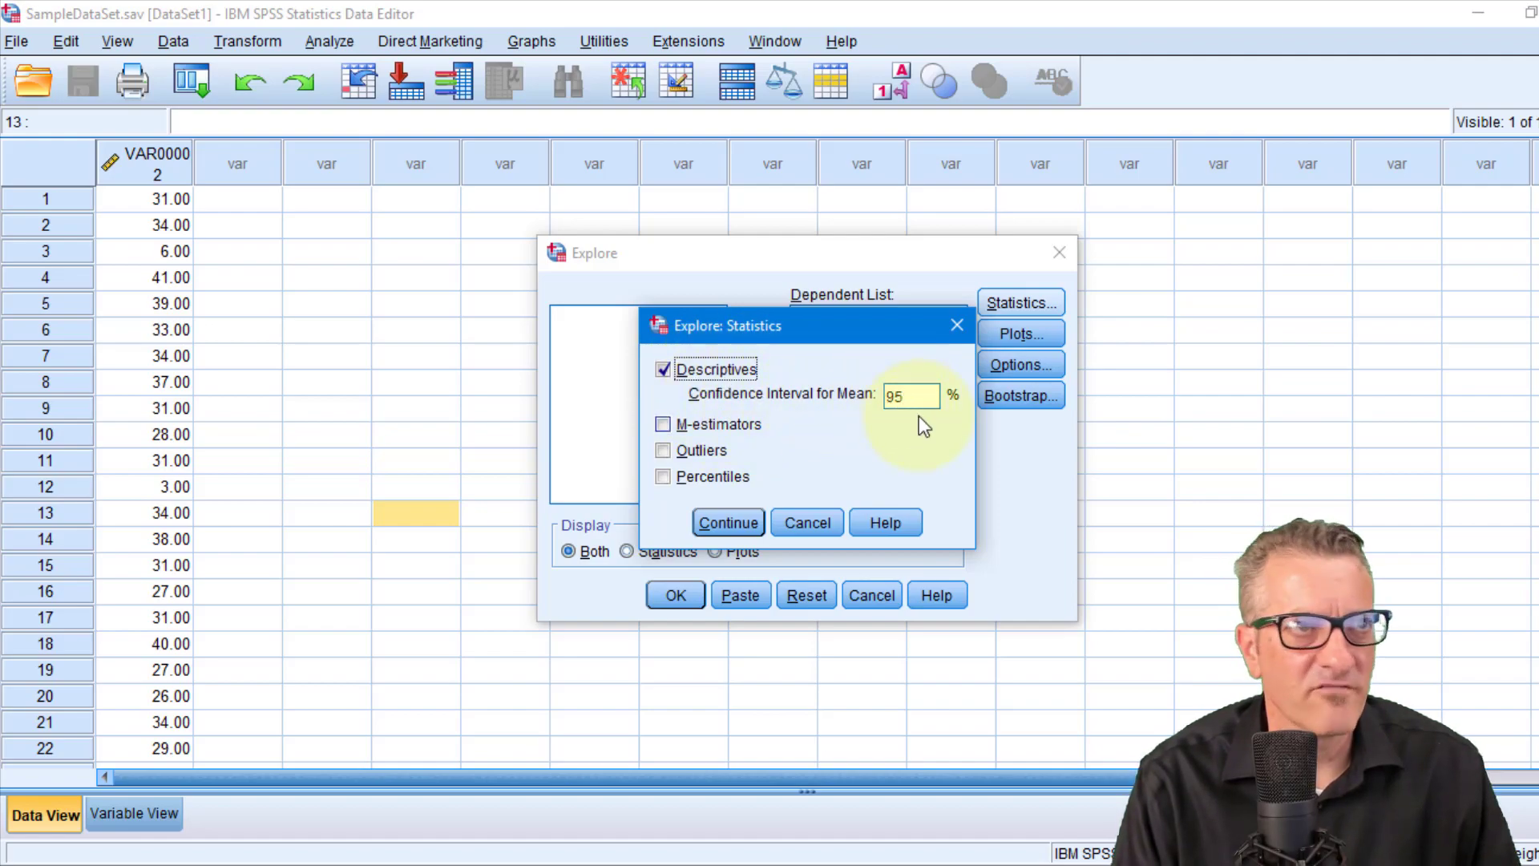
{"action": "left_click", "coordinate": [732, 525]}
{"action": "left_click", "coordinate": [1036, 331]}
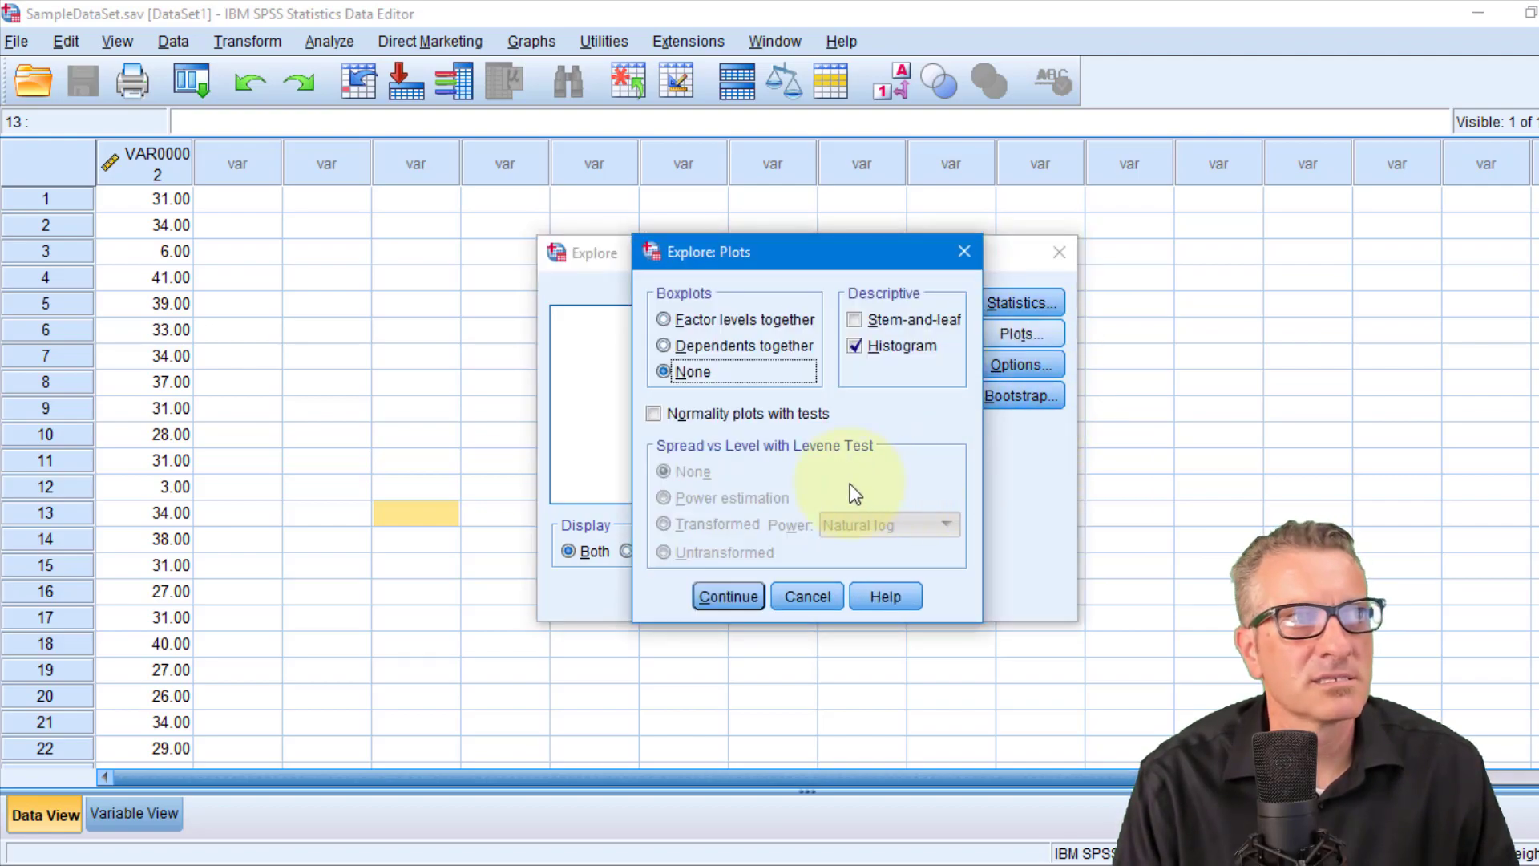
{"action": "left_click", "coordinate": [664, 319]}
{"action": "left_click", "coordinate": [662, 371]}
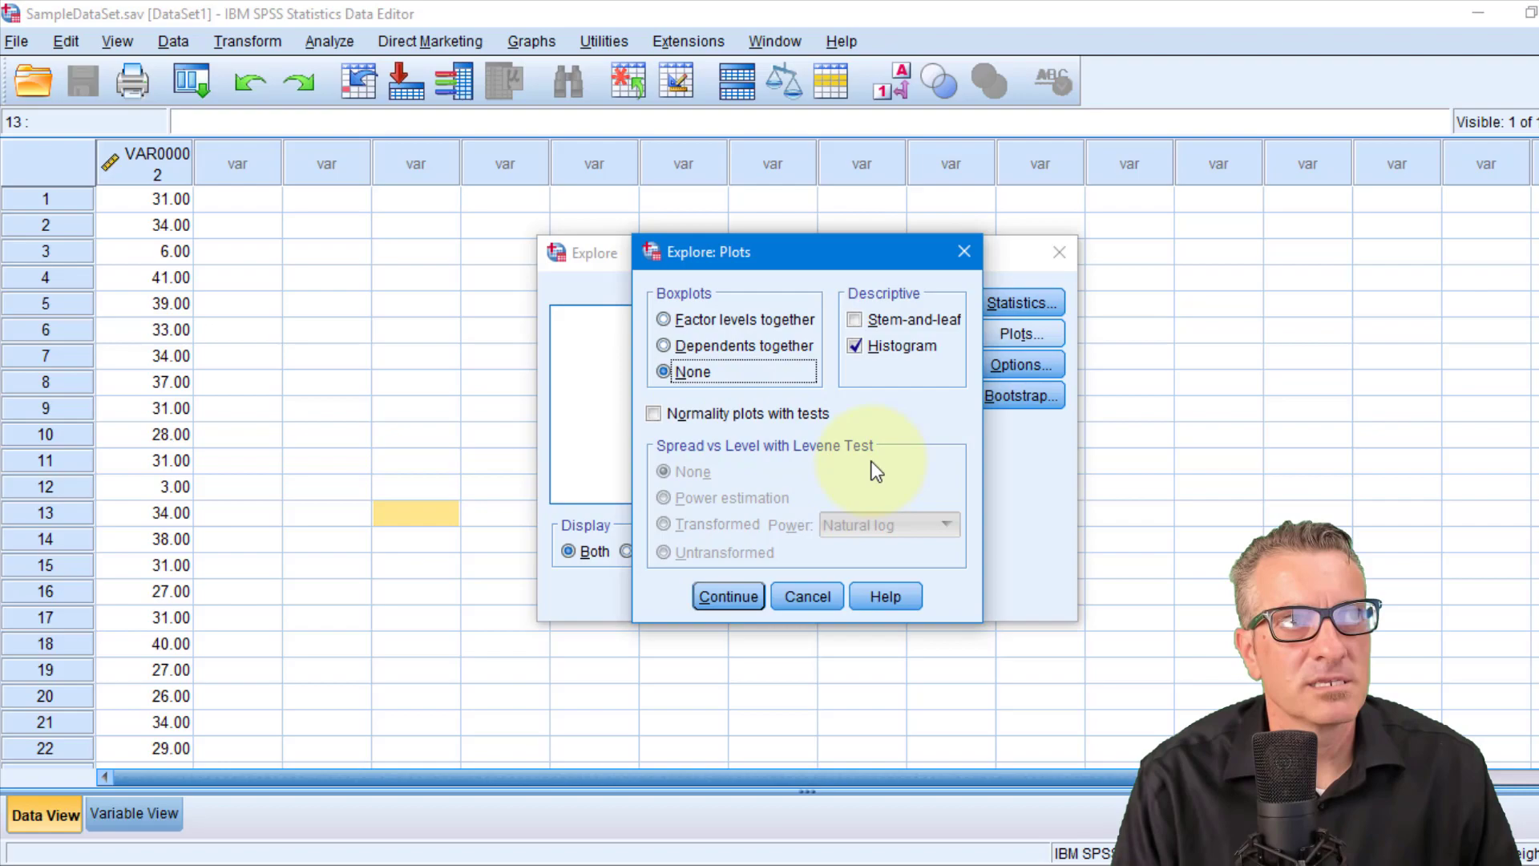
{"action": "left_click", "coordinate": [856, 320]}
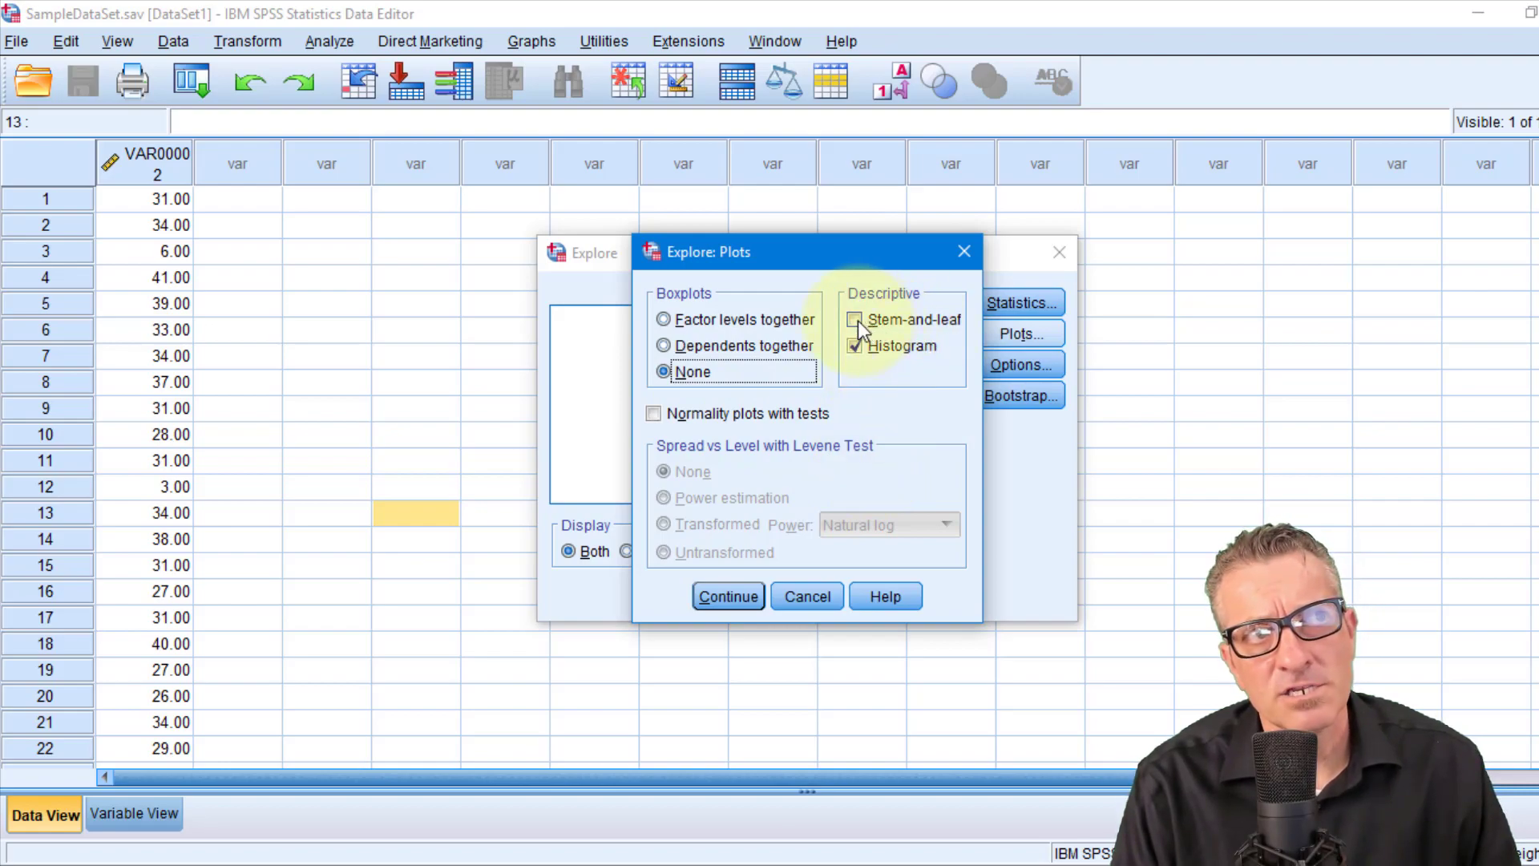
{"action": "left_click", "coordinate": [856, 320]}
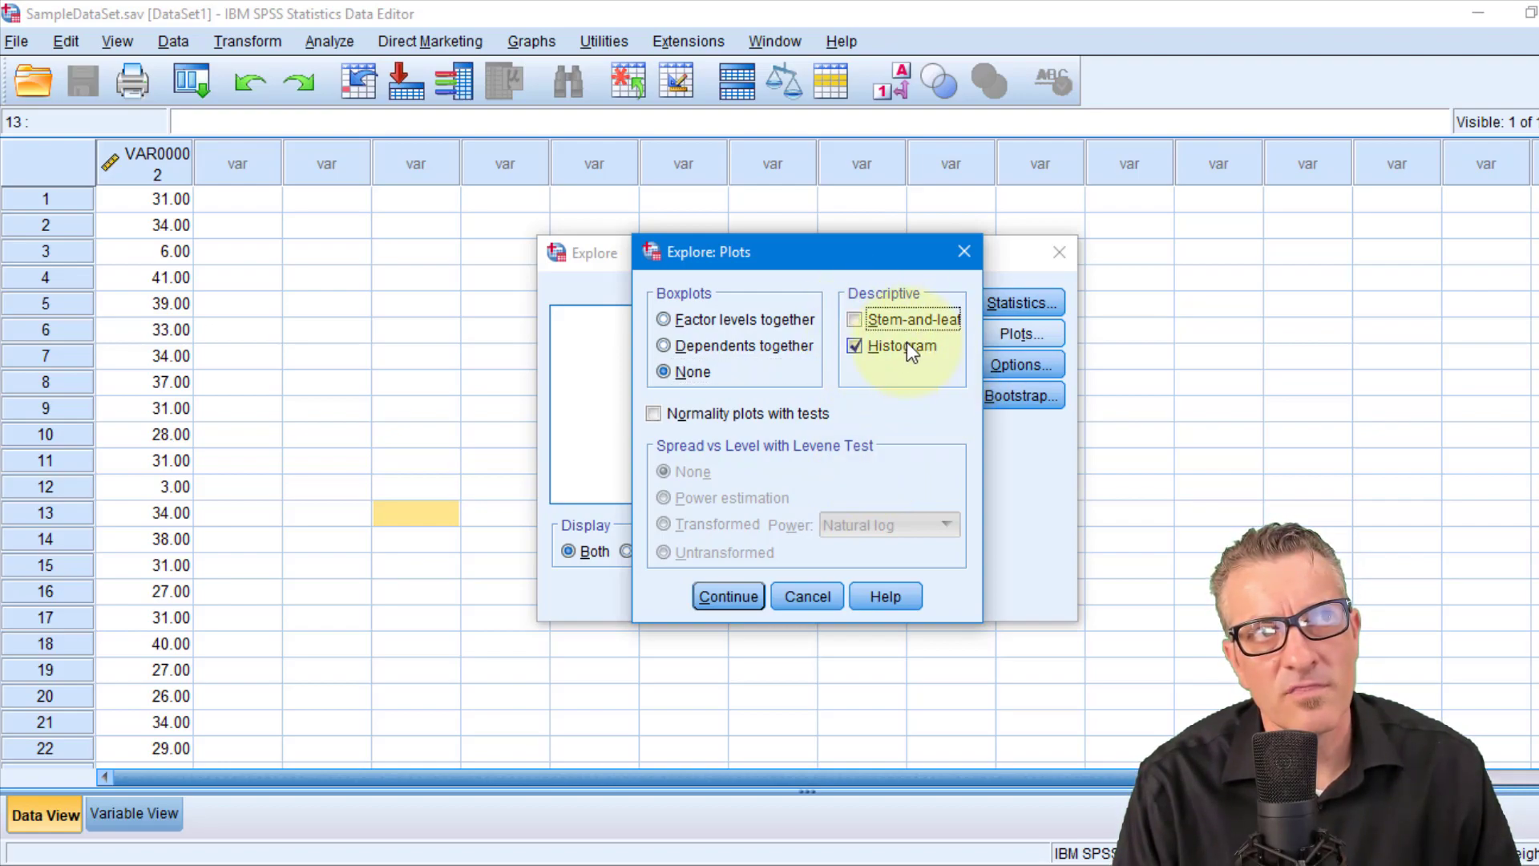
{"action": "left_click", "coordinate": [855, 345]}
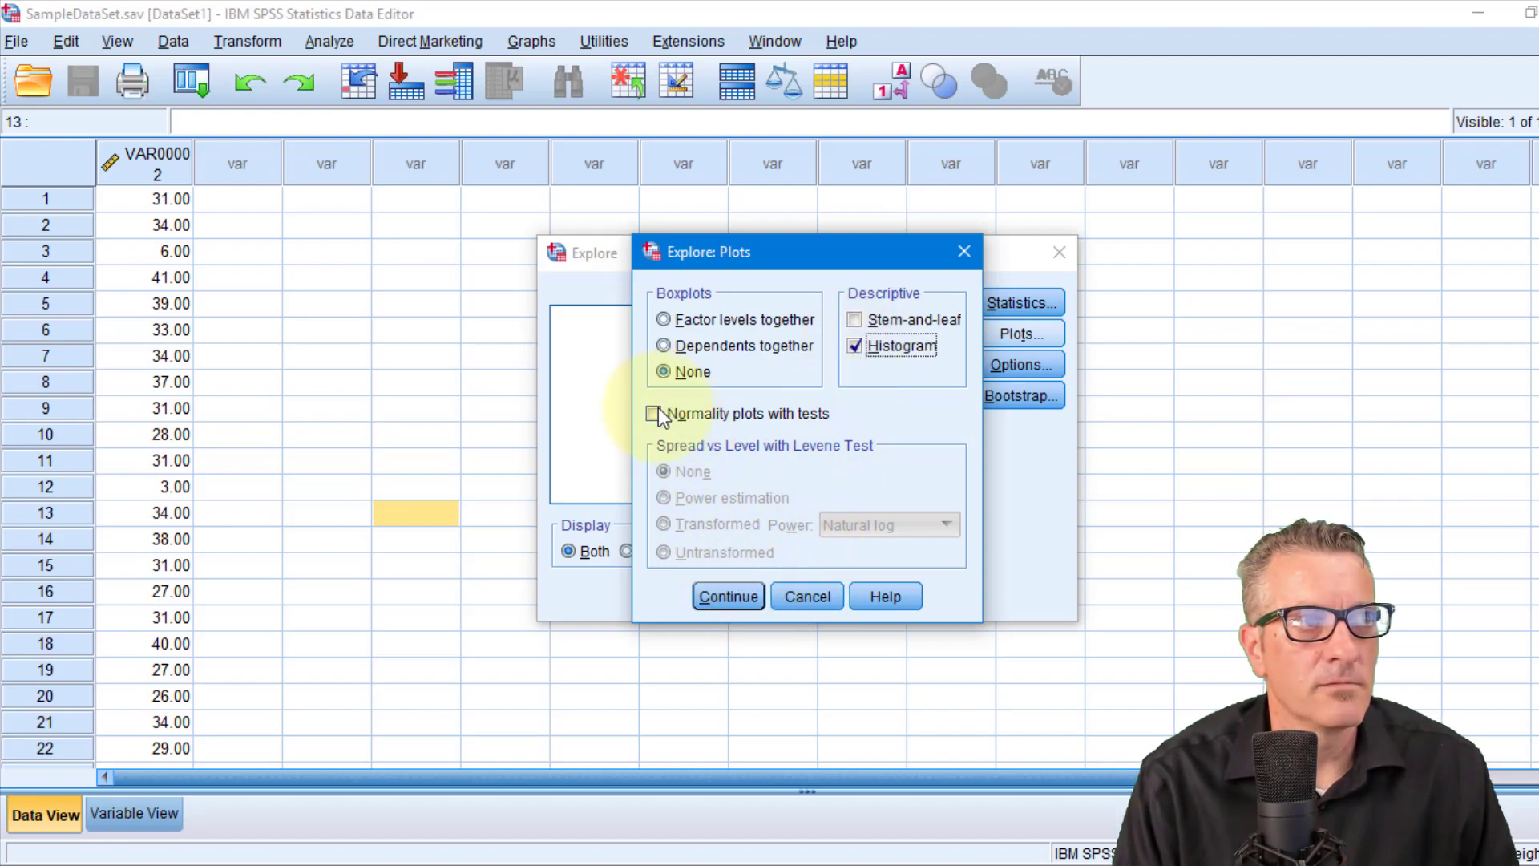
{"action": "left_click", "coordinate": [728, 596]}
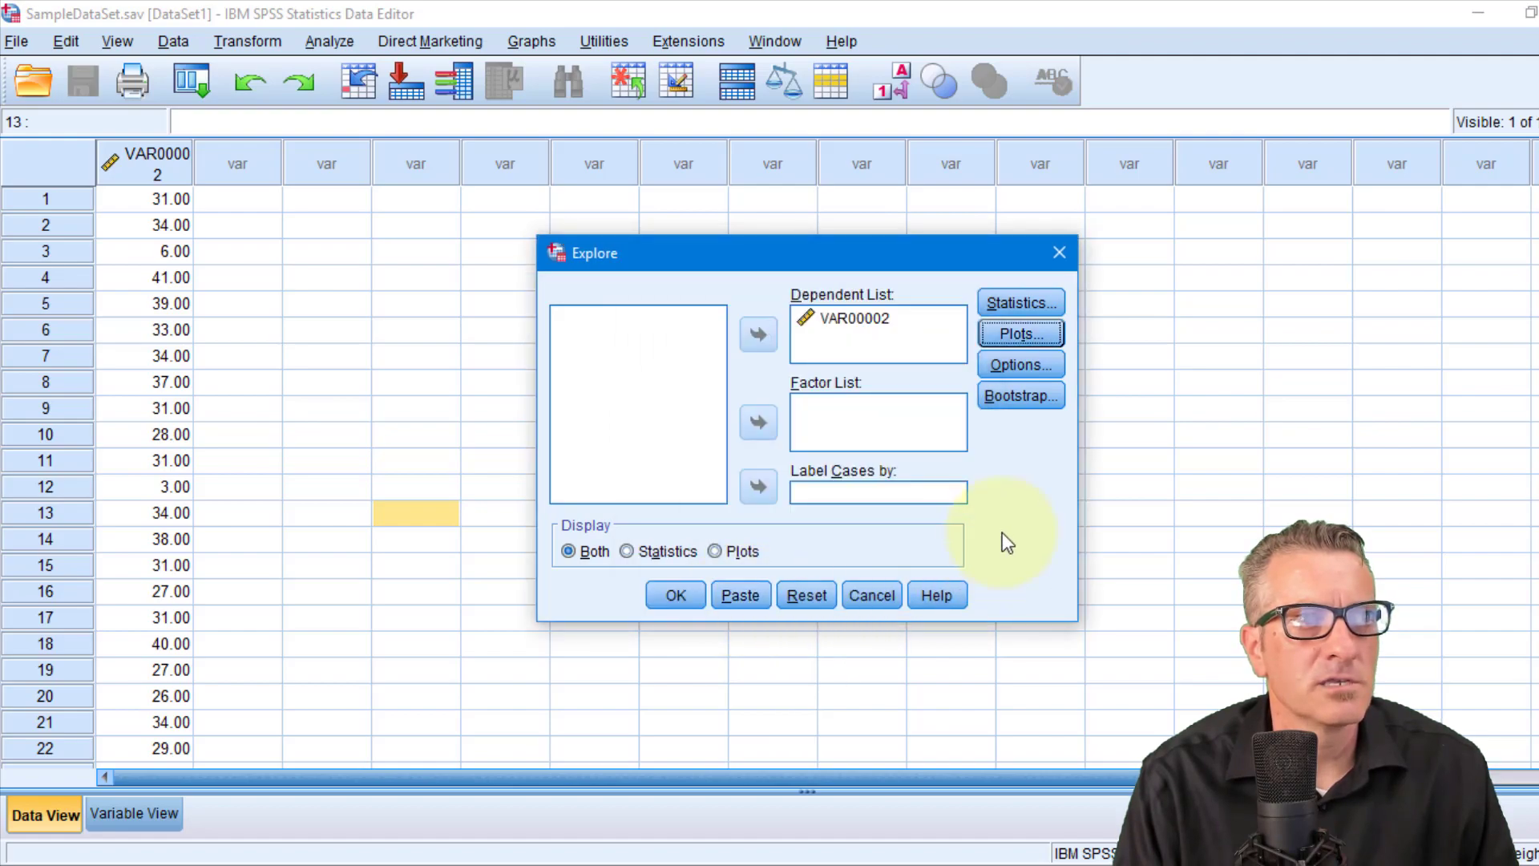
- Keep listwise exclusion of missing cases and run the Explore analysis
{"action": "left_click", "coordinate": [1041, 365]}
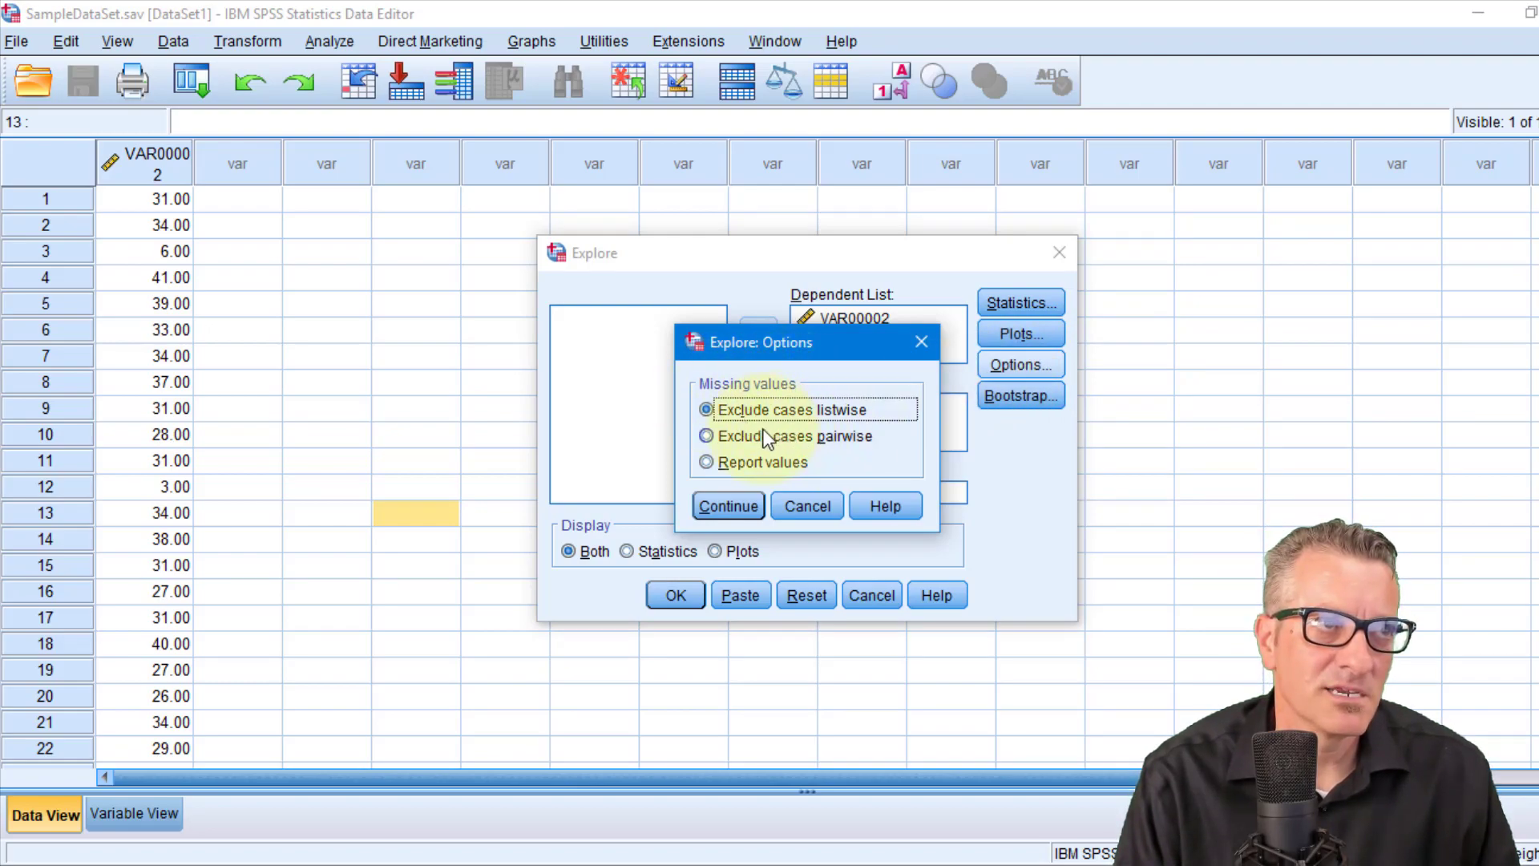
{"action": "left_click", "coordinate": [739, 501]}
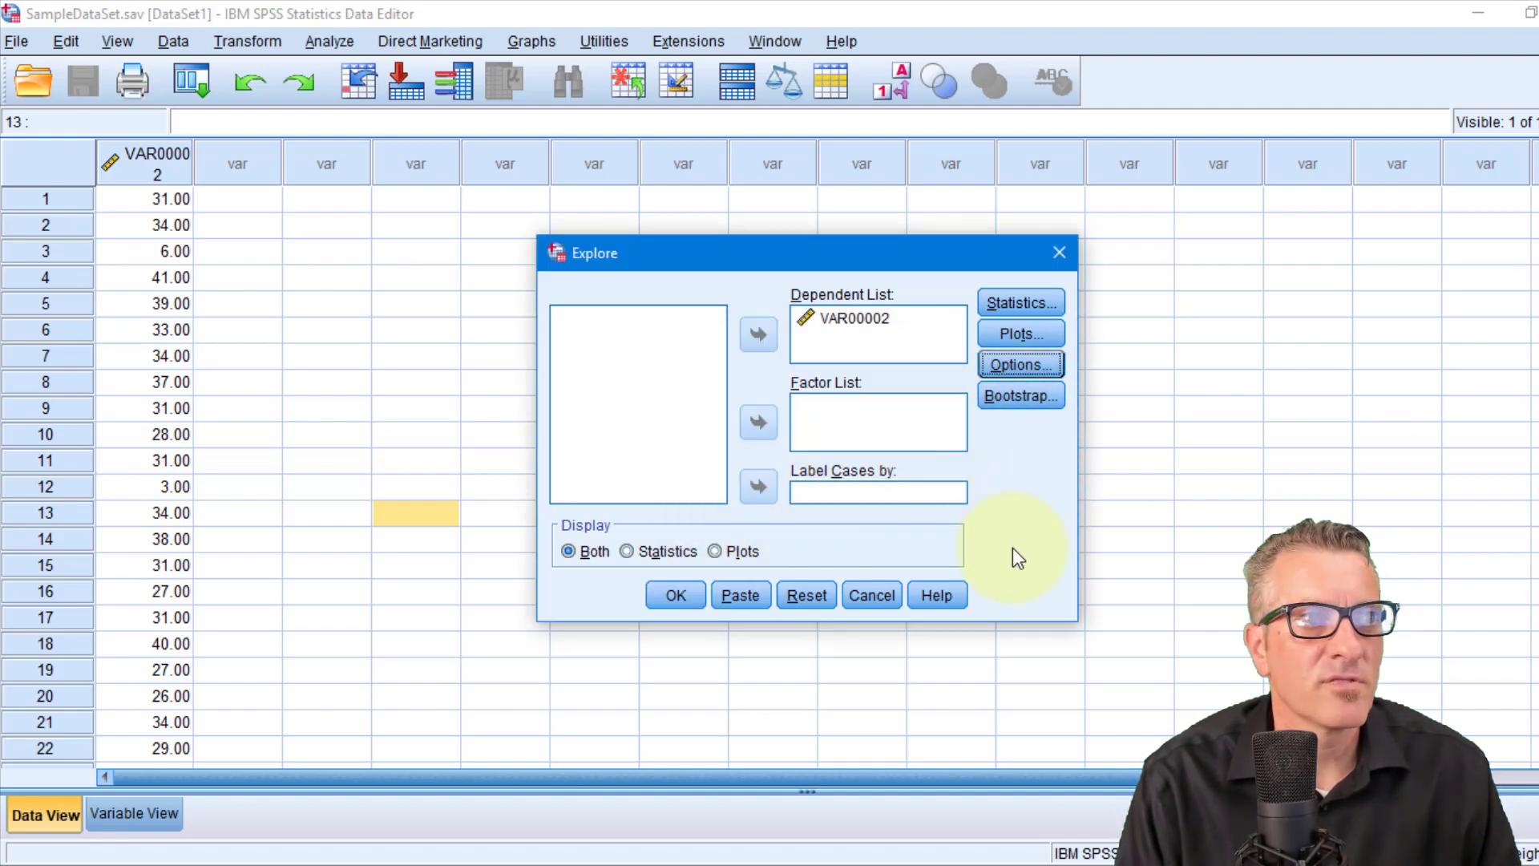
{"action": "left_click", "coordinate": [680, 595]}
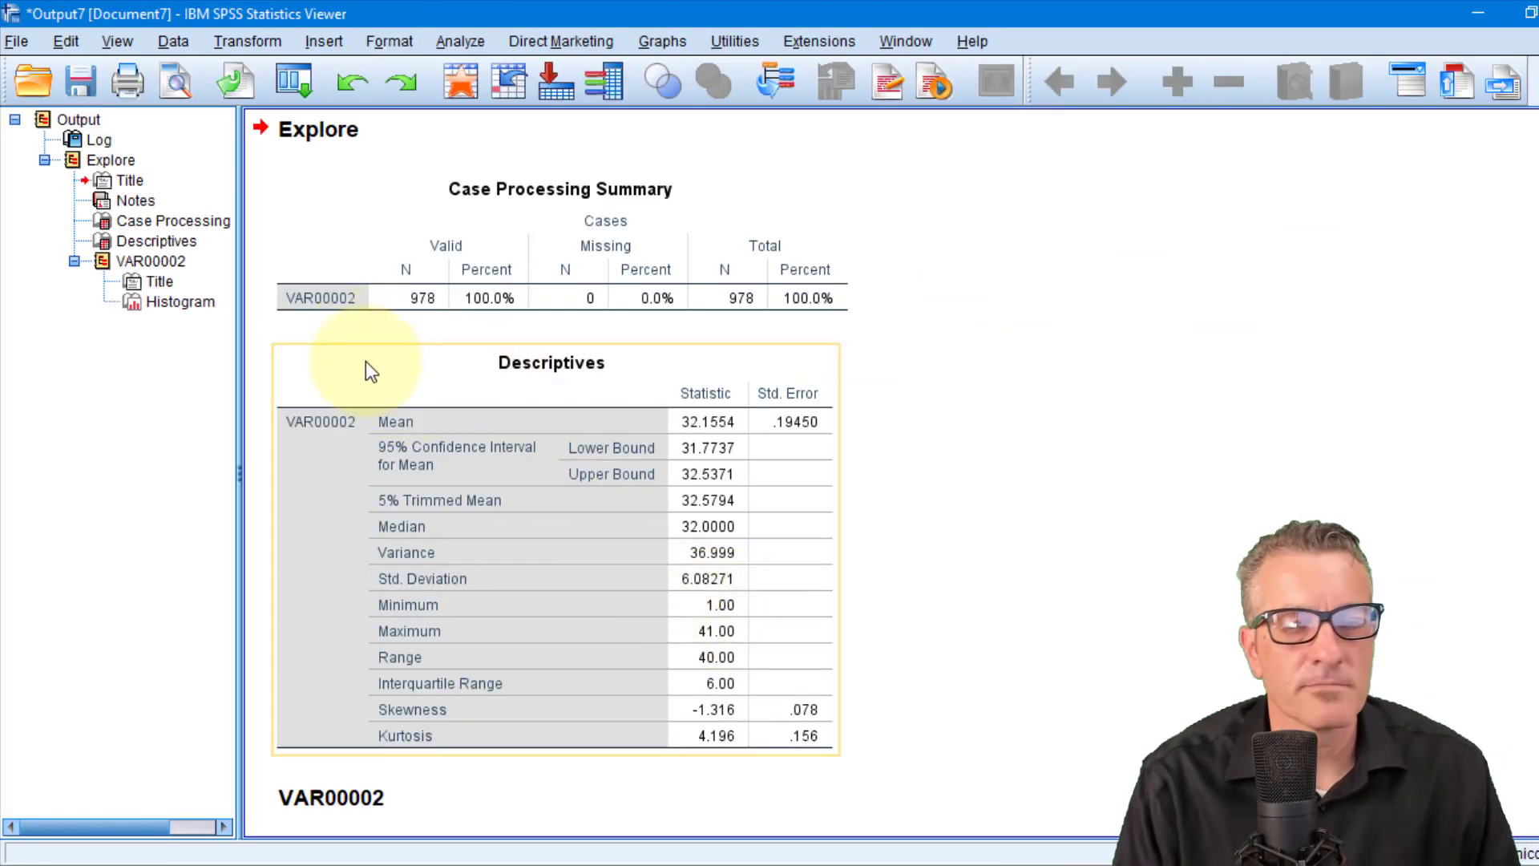
{"action": "scroll", "coordinate": [470, 579], "scroll_direction": "down", "scroll_amount": 1}
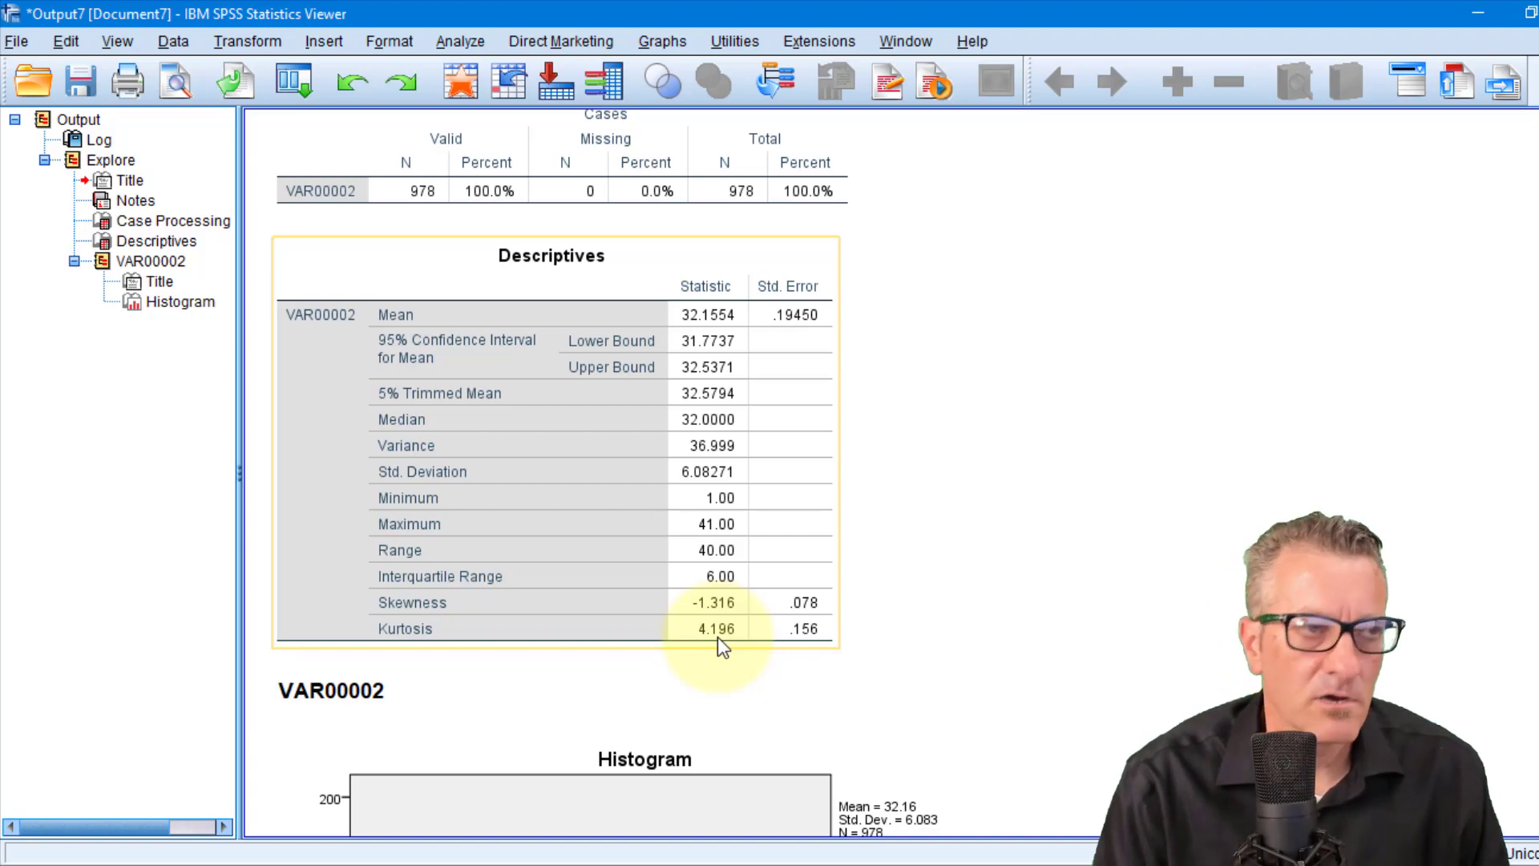
- Scroll the output Viewer down past the Descriptives table to the VAR00002 histogram
{"action": "left_click", "coordinate": [838, 683]}
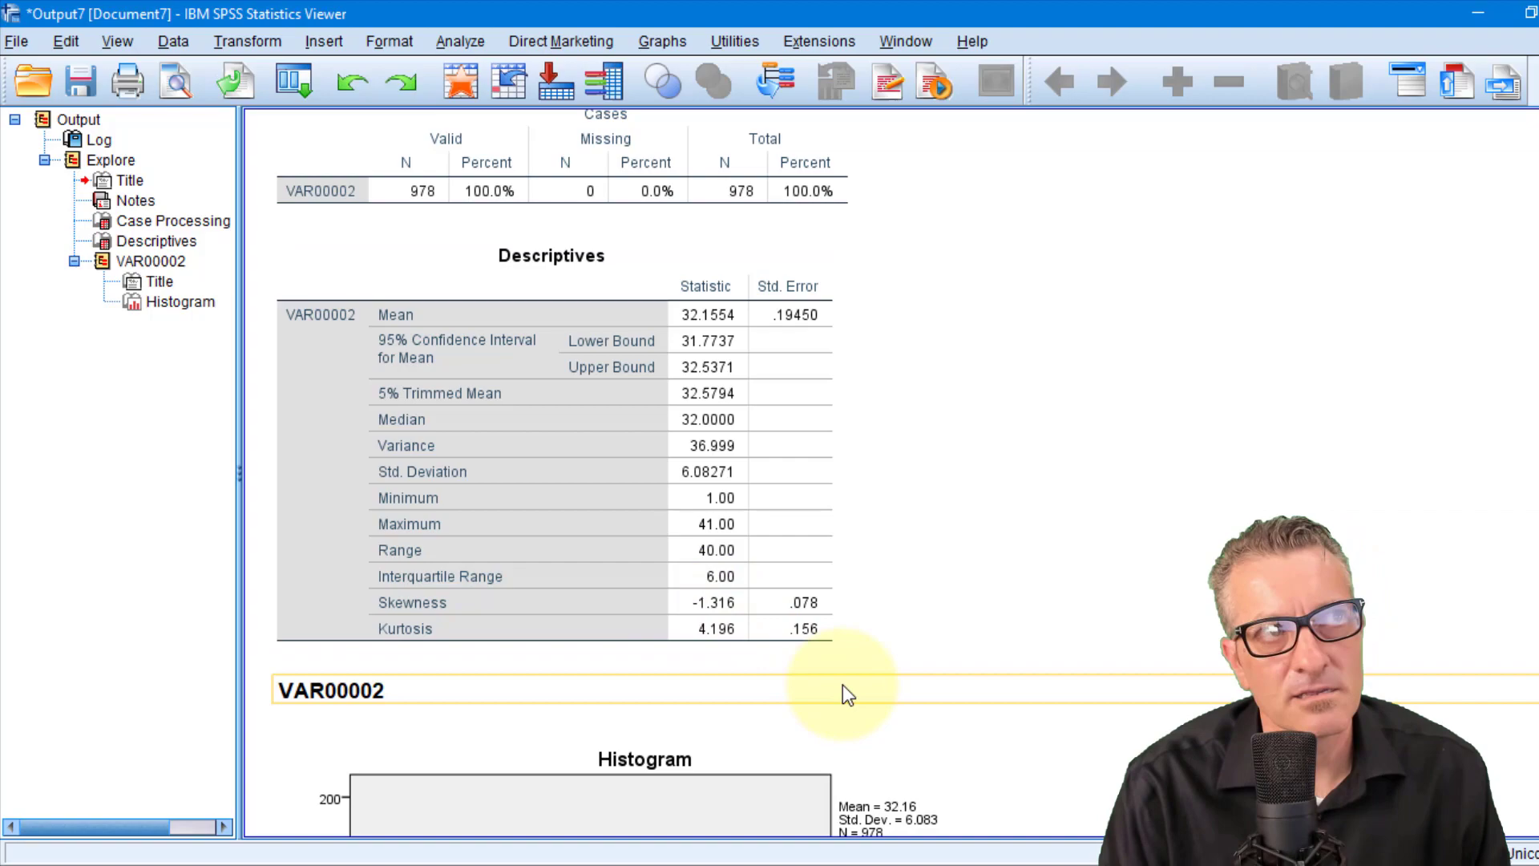
{"action": "left_click", "coordinate": [814, 643]}
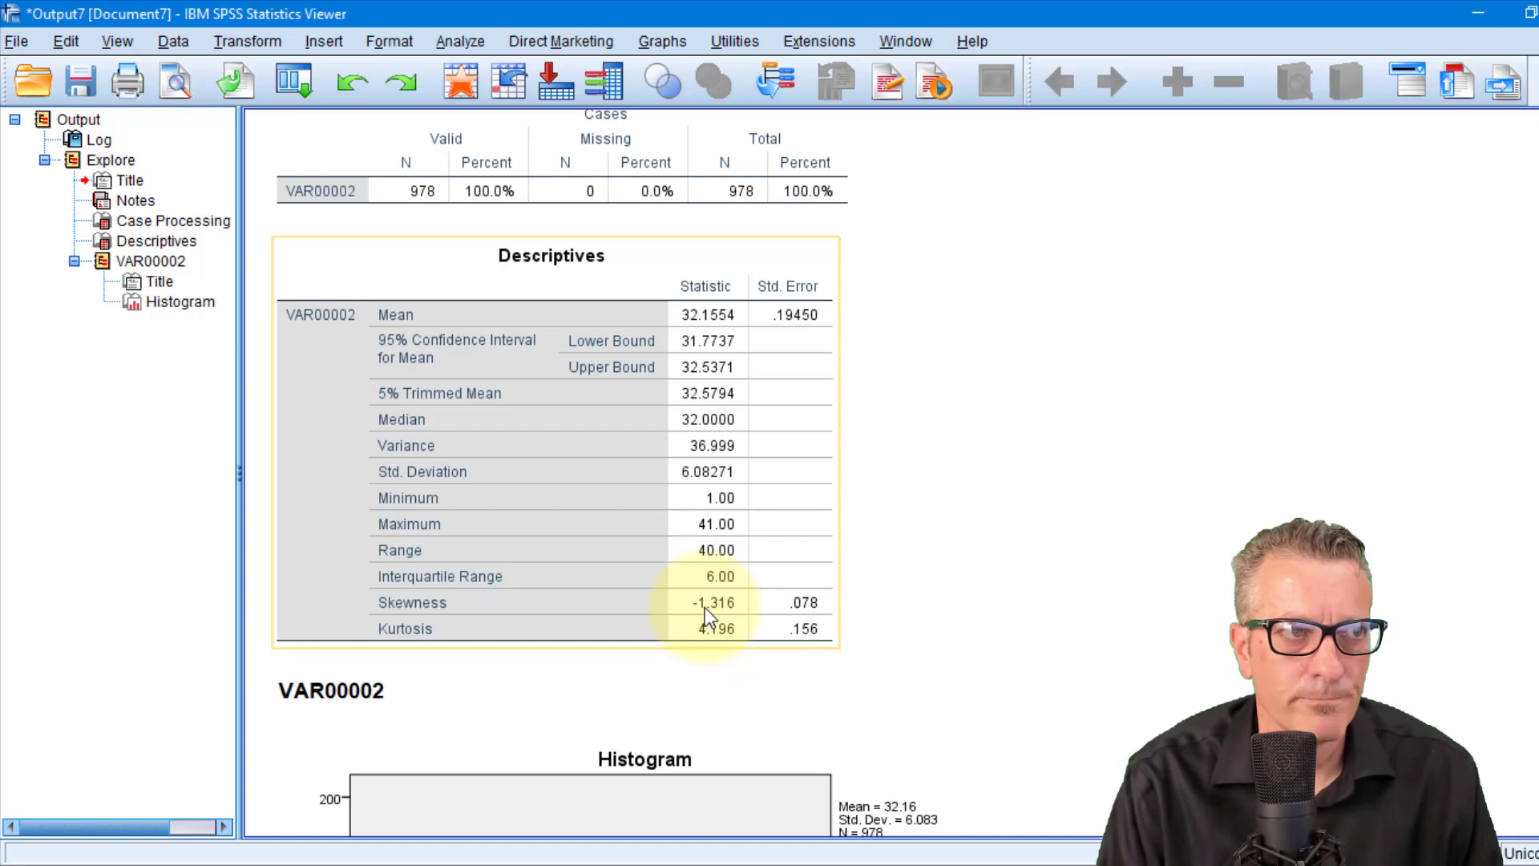
{"action": "scroll", "coordinate": [706, 614], "scroll_direction": "down", "scroll_amount": 3}
{"action": "scroll", "coordinate": [706, 613], "scroll_direction": "down", "scroll_amount": 5}
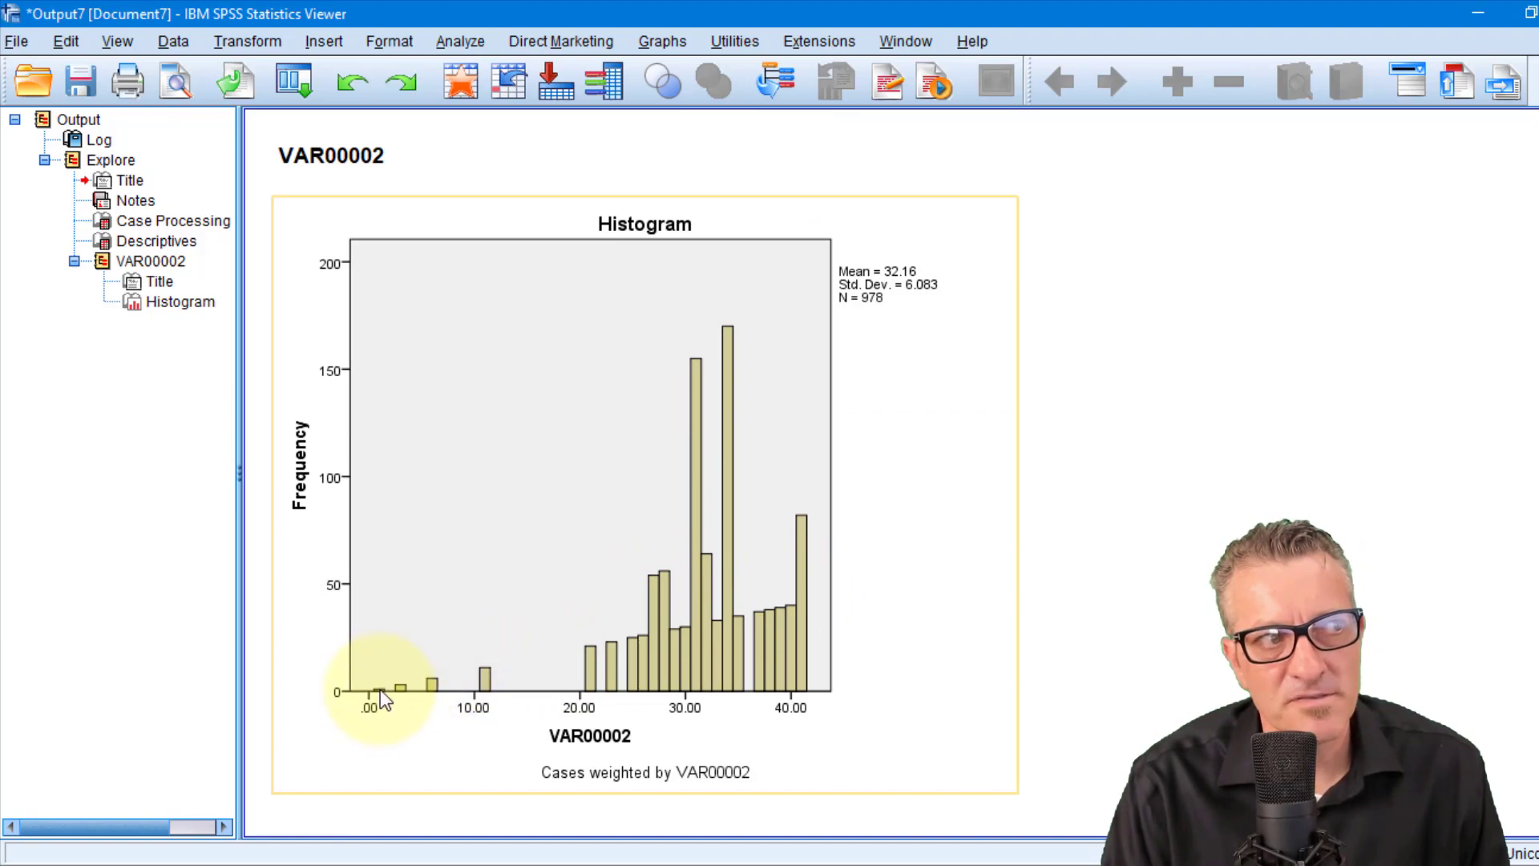
{"action": "scroll", "coordinate": [386, 705], "scroll_direction": "up", "scroll_amount": 3}
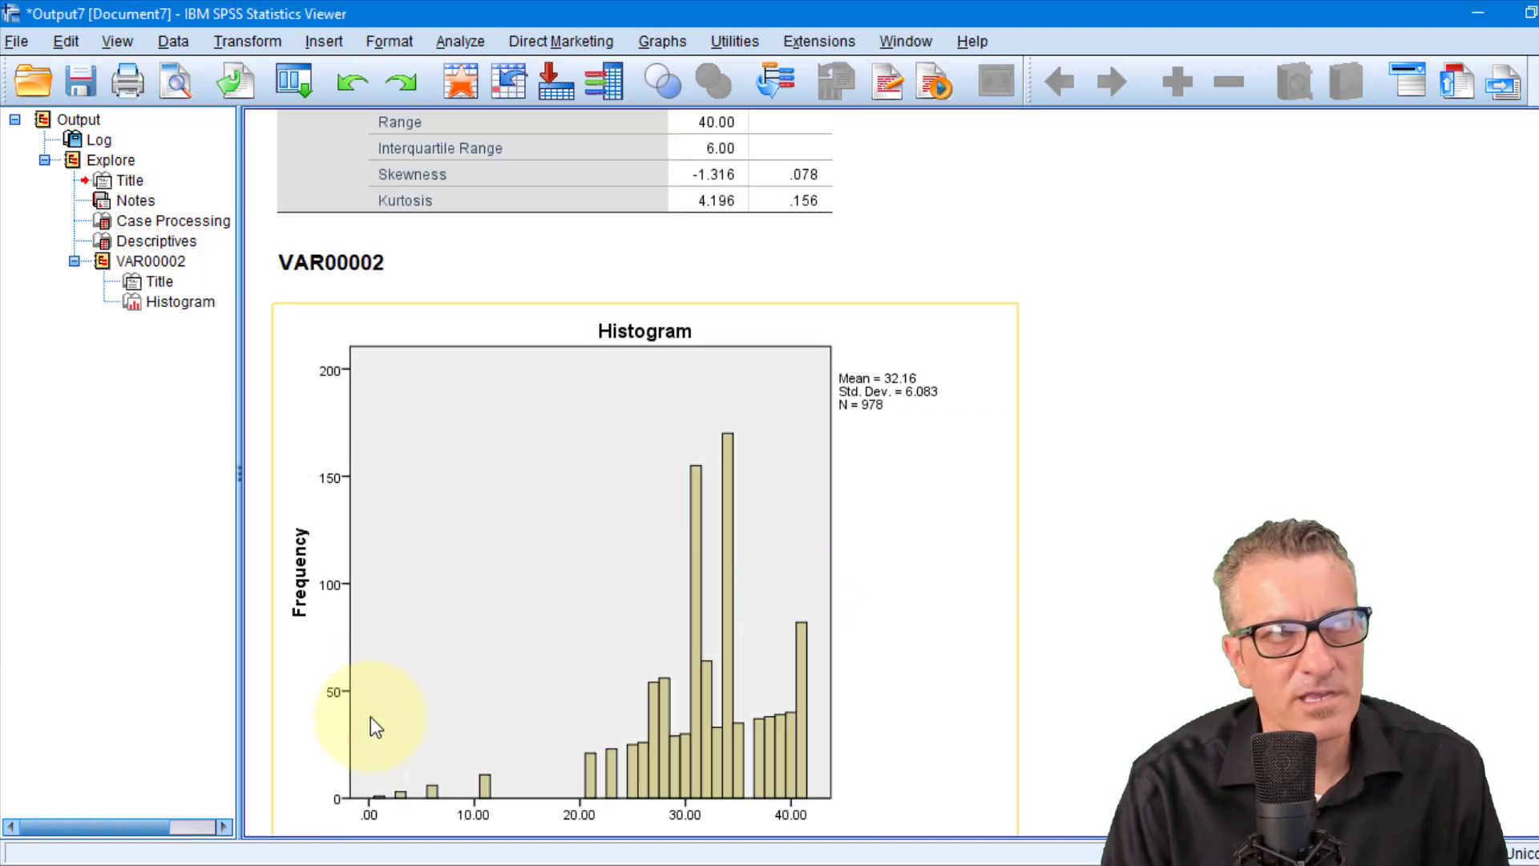
{"action": "scroll", "coordinate": [371, 717], "scroll_direction": "up", "scroll_amount": 4}
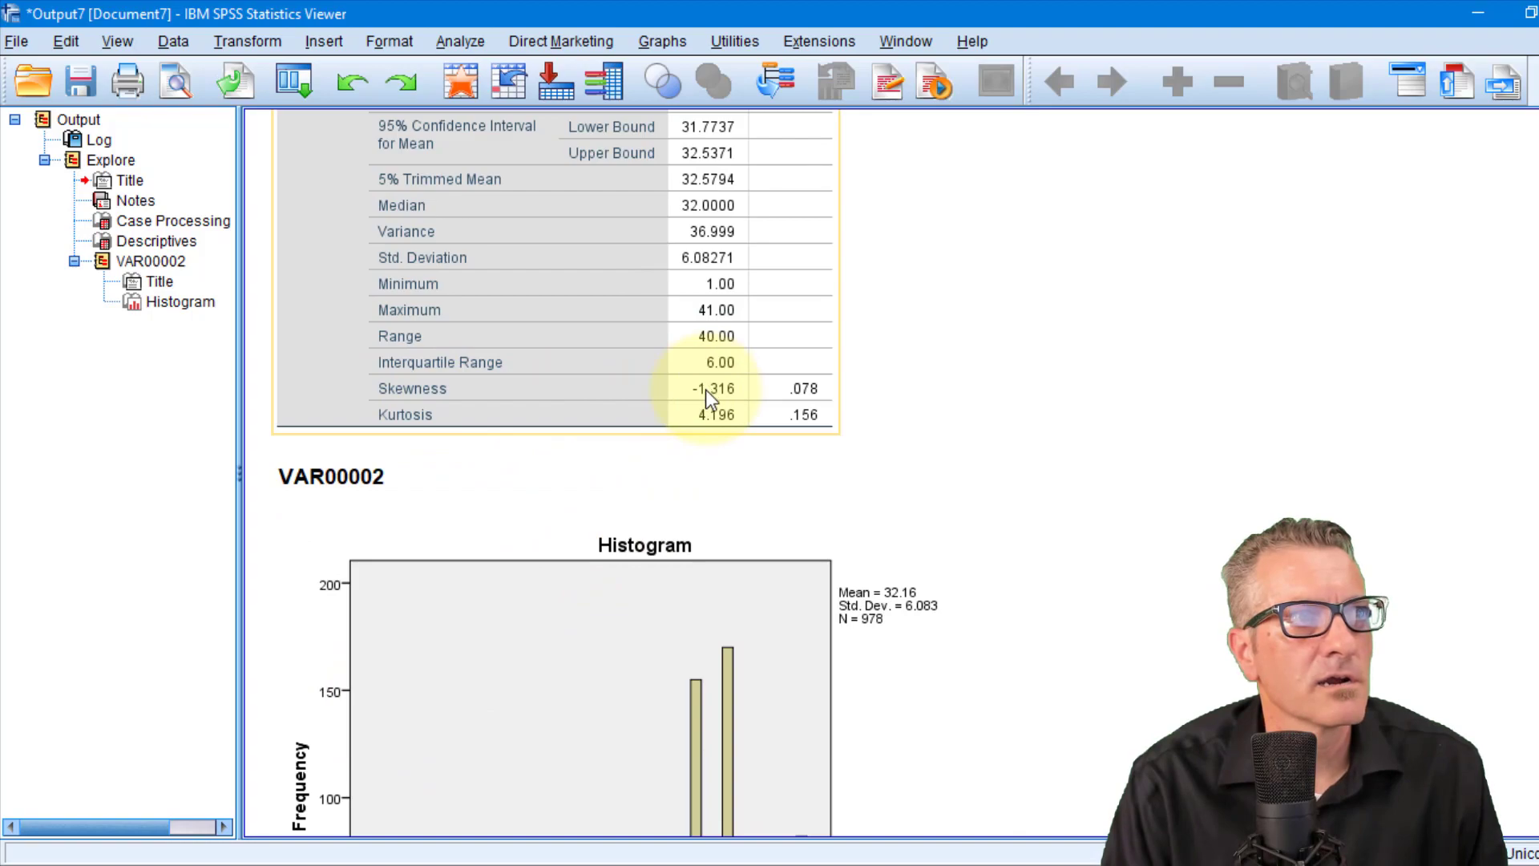
{"action": "left_click", "coordinate": [665, 561]}
{"action": "scroll", "coordinate": [651, 593], "scroll_direction": "down", "scroll_amount": 3}
{"action": "scroll", "coordinate": [561, 641], "scroll_direction": "down", "scroll_amount": 1}
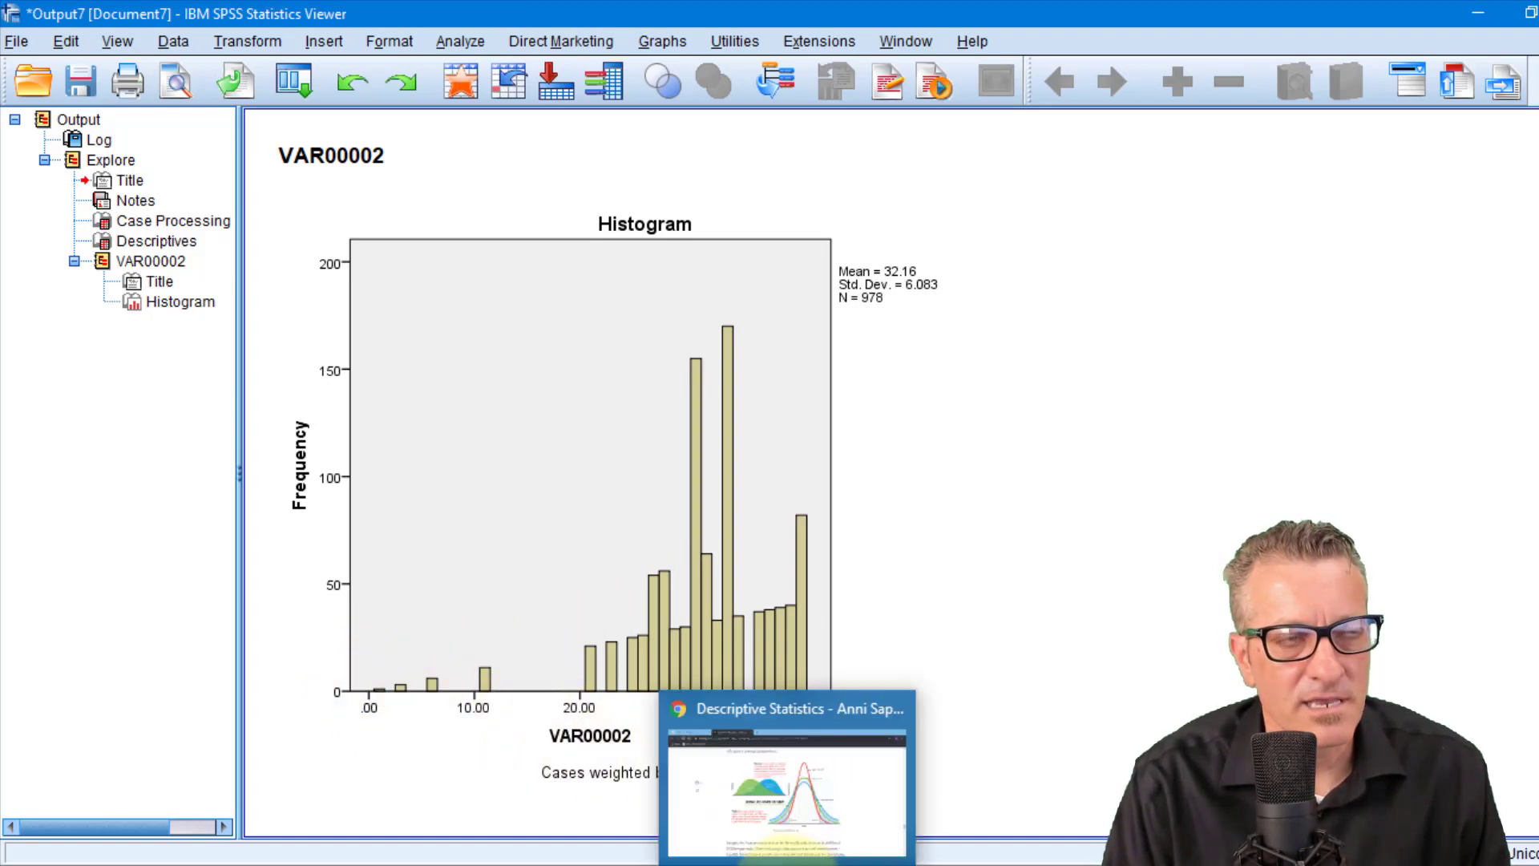
- Switch to Chrome's Medium article and scroll to the skewness and kurtosis diagram
{"action": "left_click", "coordinate": [874, 776]}
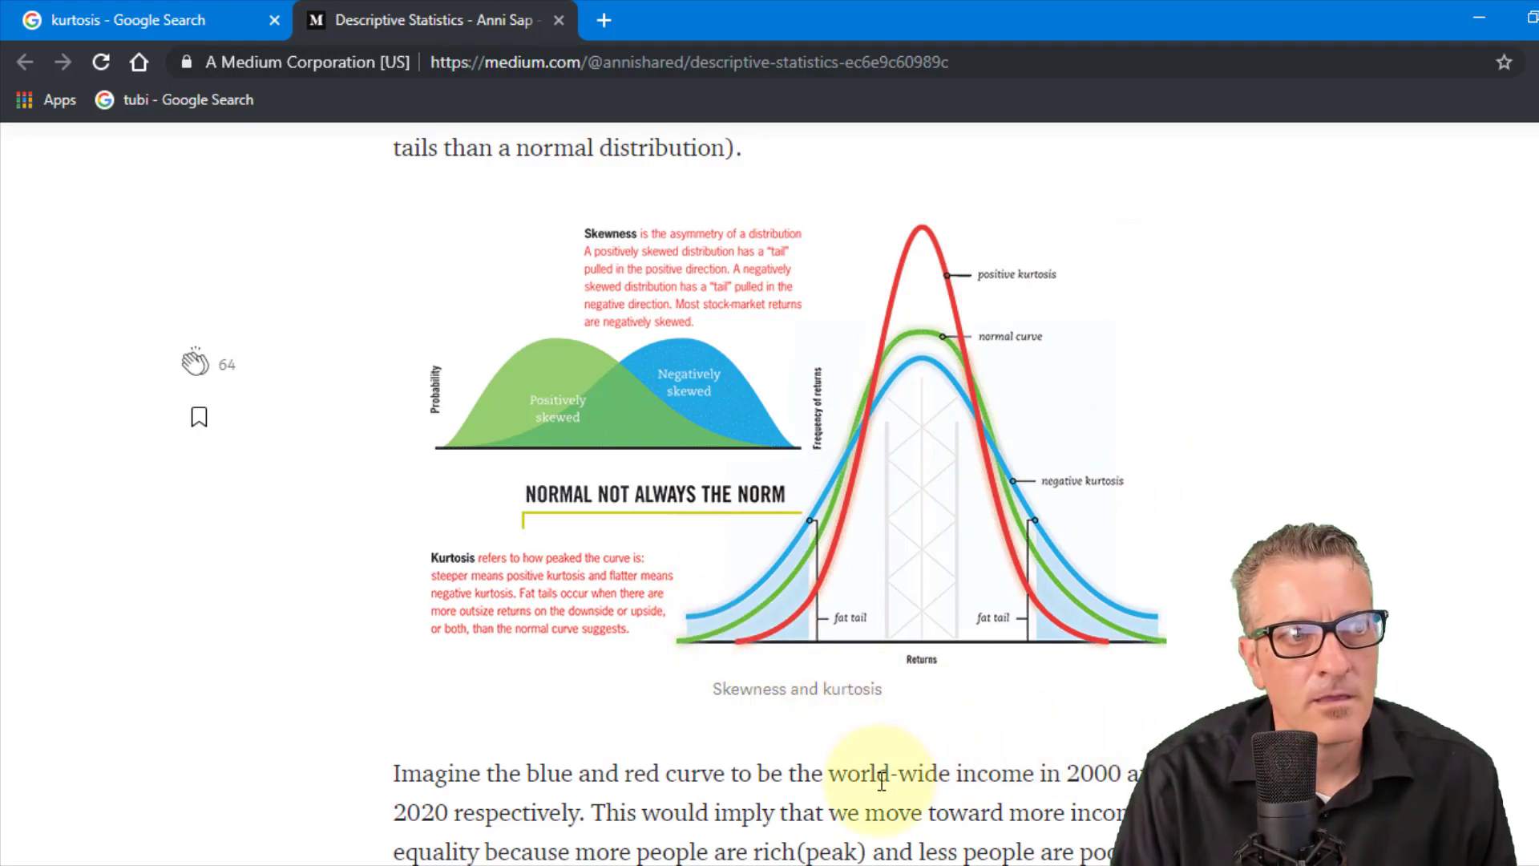
{"action": "scroll", "coordinate": [882, 778], "scroll_direction": "down", "scroll_amount": 3}
{"action": "scroll", "coordinate": [930, 771], "scroll_direction": "up", "scroll_amount": 3}
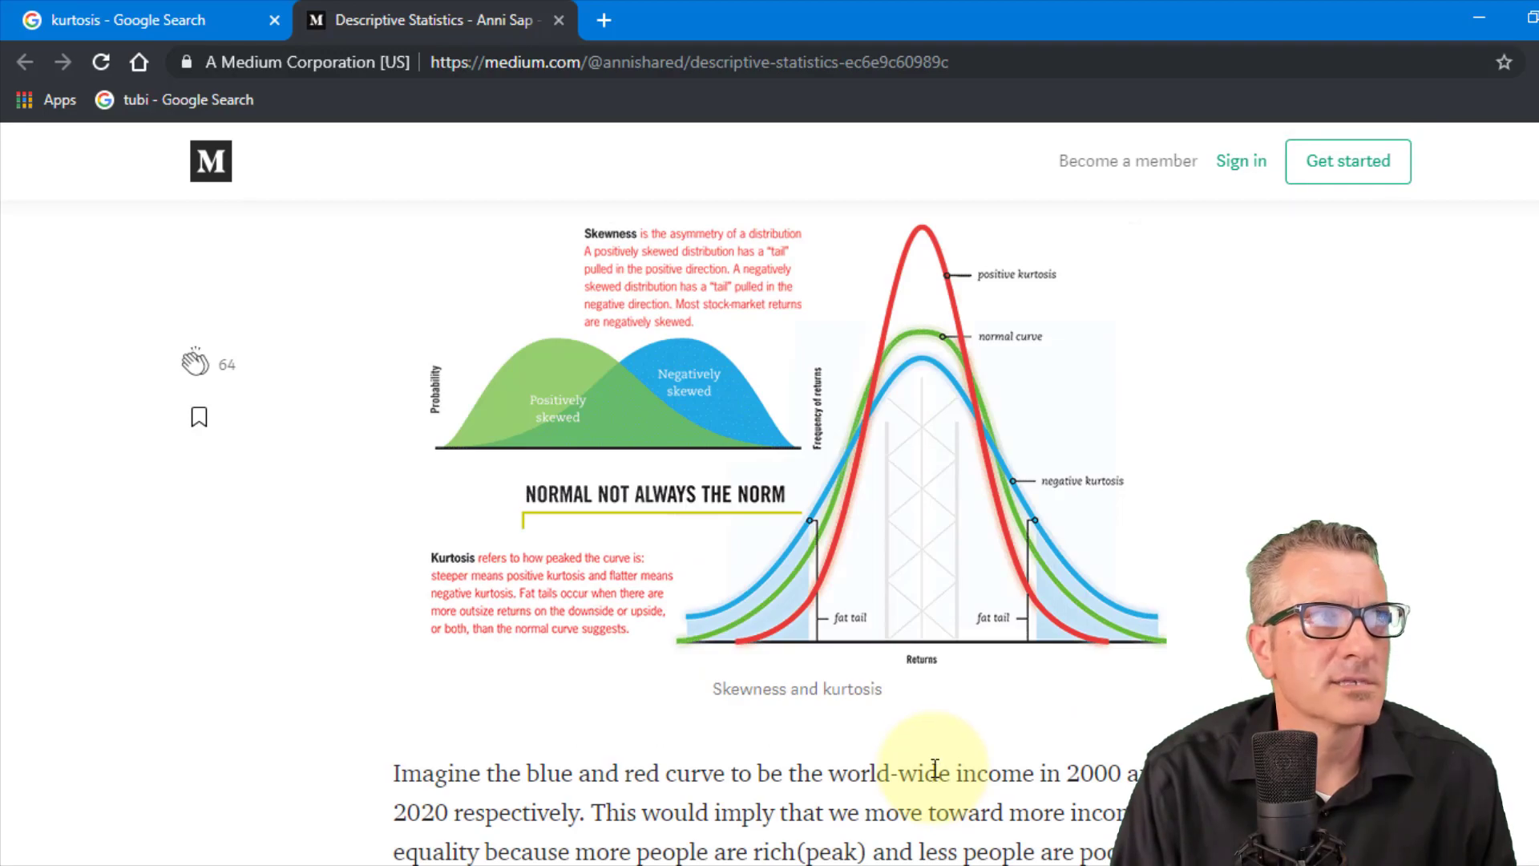
{"action": "scroll", "coordinate": [935, 769], "scroll_direction": "up", "scroll_amount": 1}
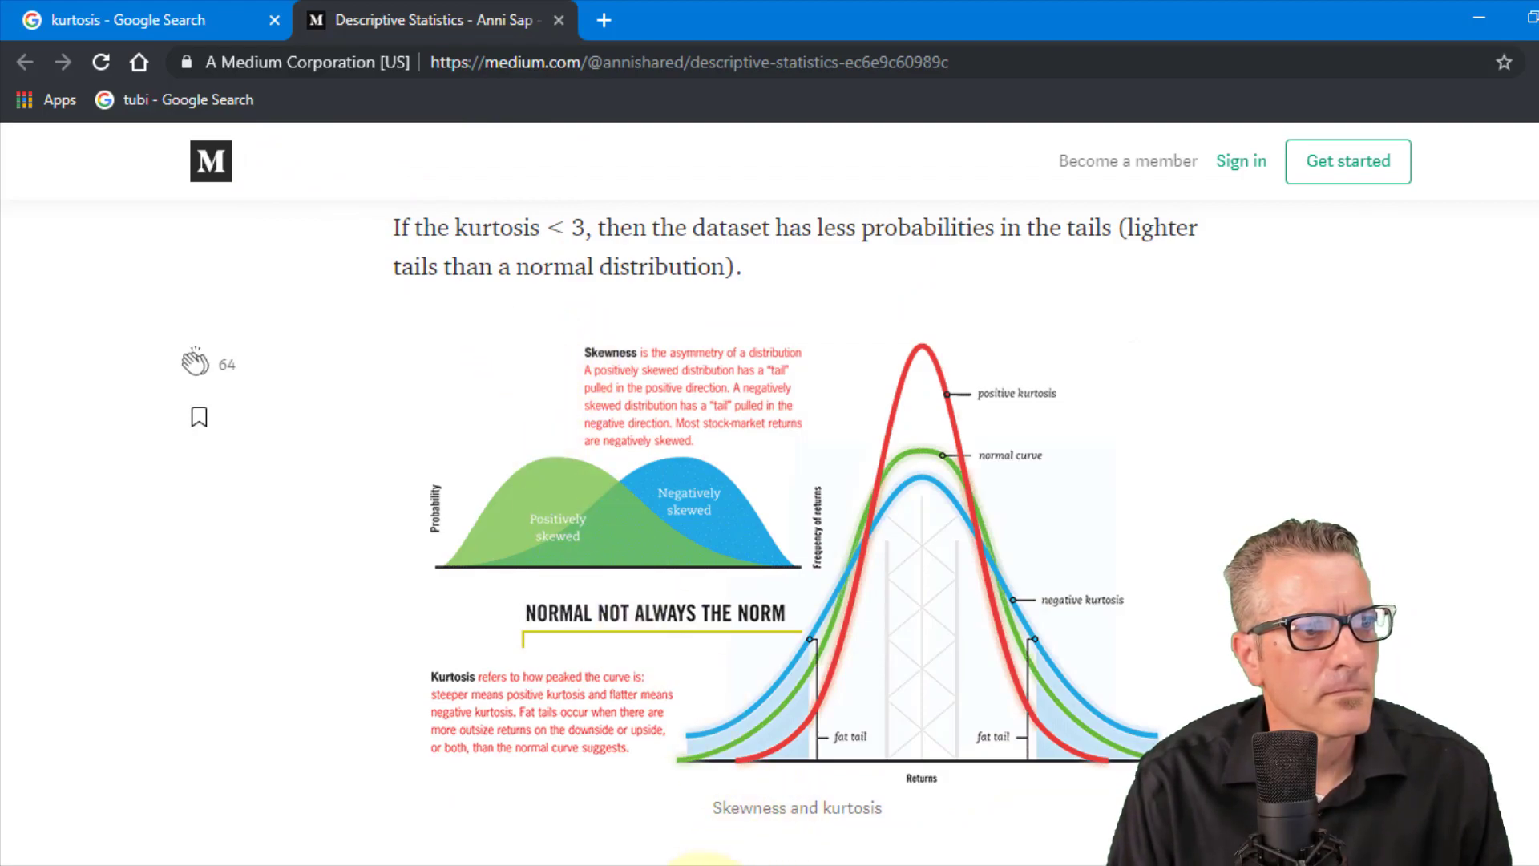
{"action": "left_click", "coordinate": [670, 865]}
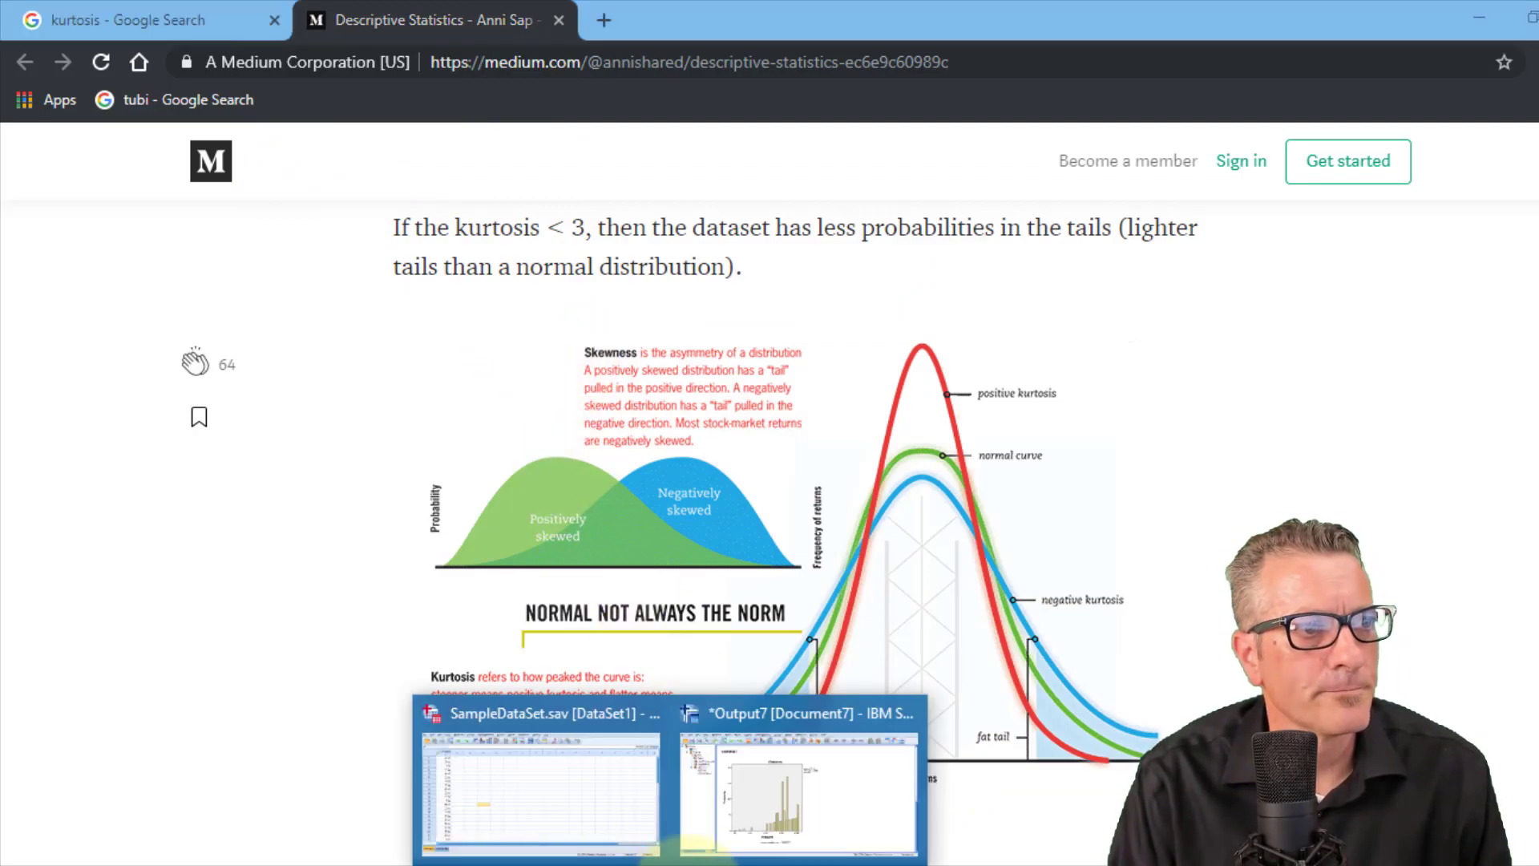
- Return to Output7 and select the Descriptives table, then the VAR00002 histogram
{"action": "left_click", "coordinate": [835, 816]}
{"action": "scroll", "coordinate": [917, 617], "scroll_direction": "up", "scroll_amount": 3}
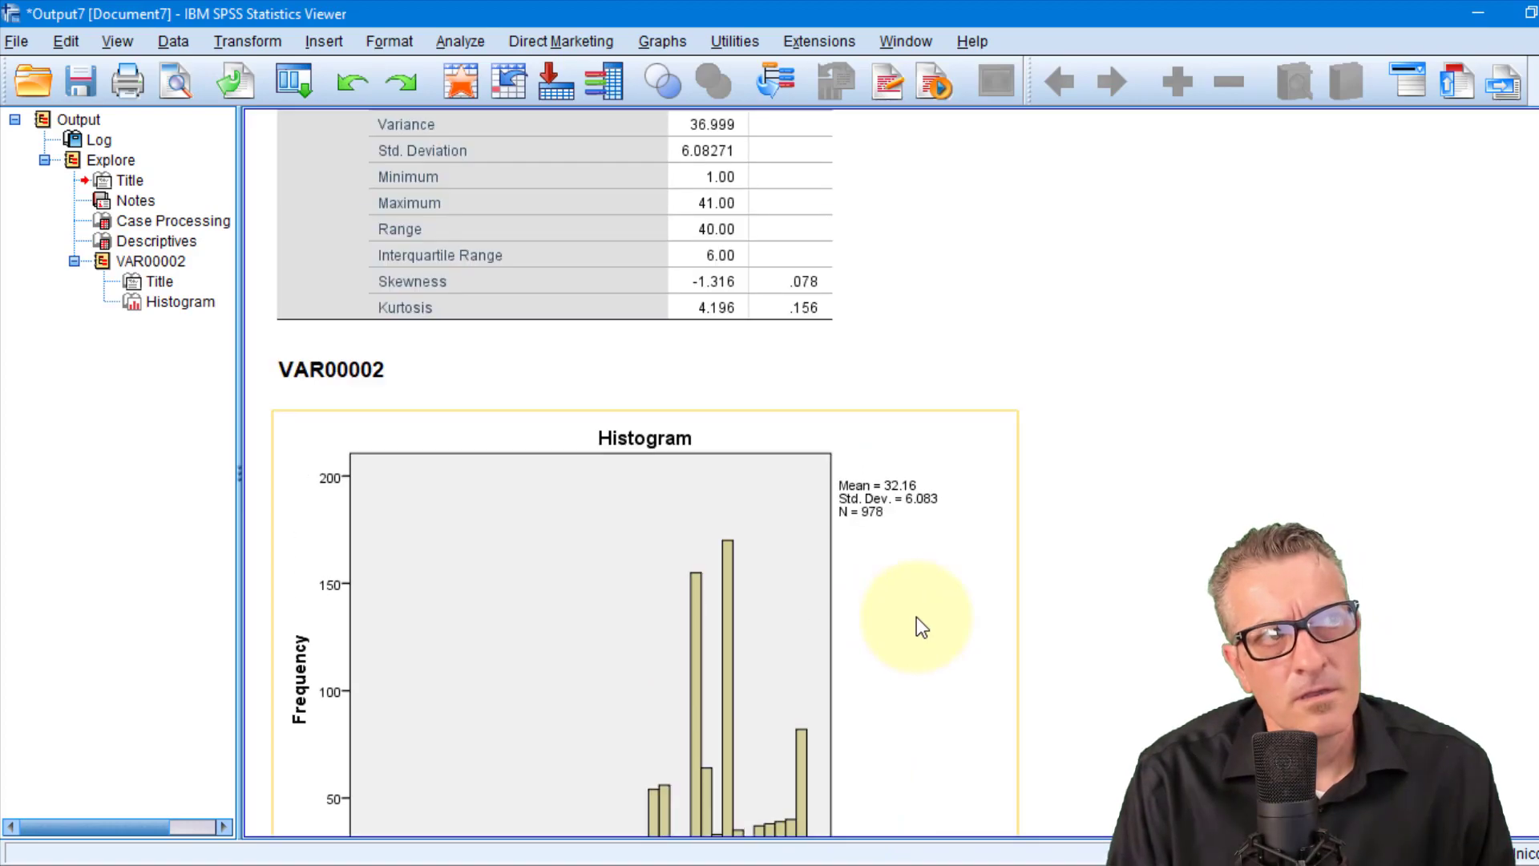
{"action": "scroll", "coordinate": [917, 622], "scroll_direction": "up", "scroll_amount": 3}
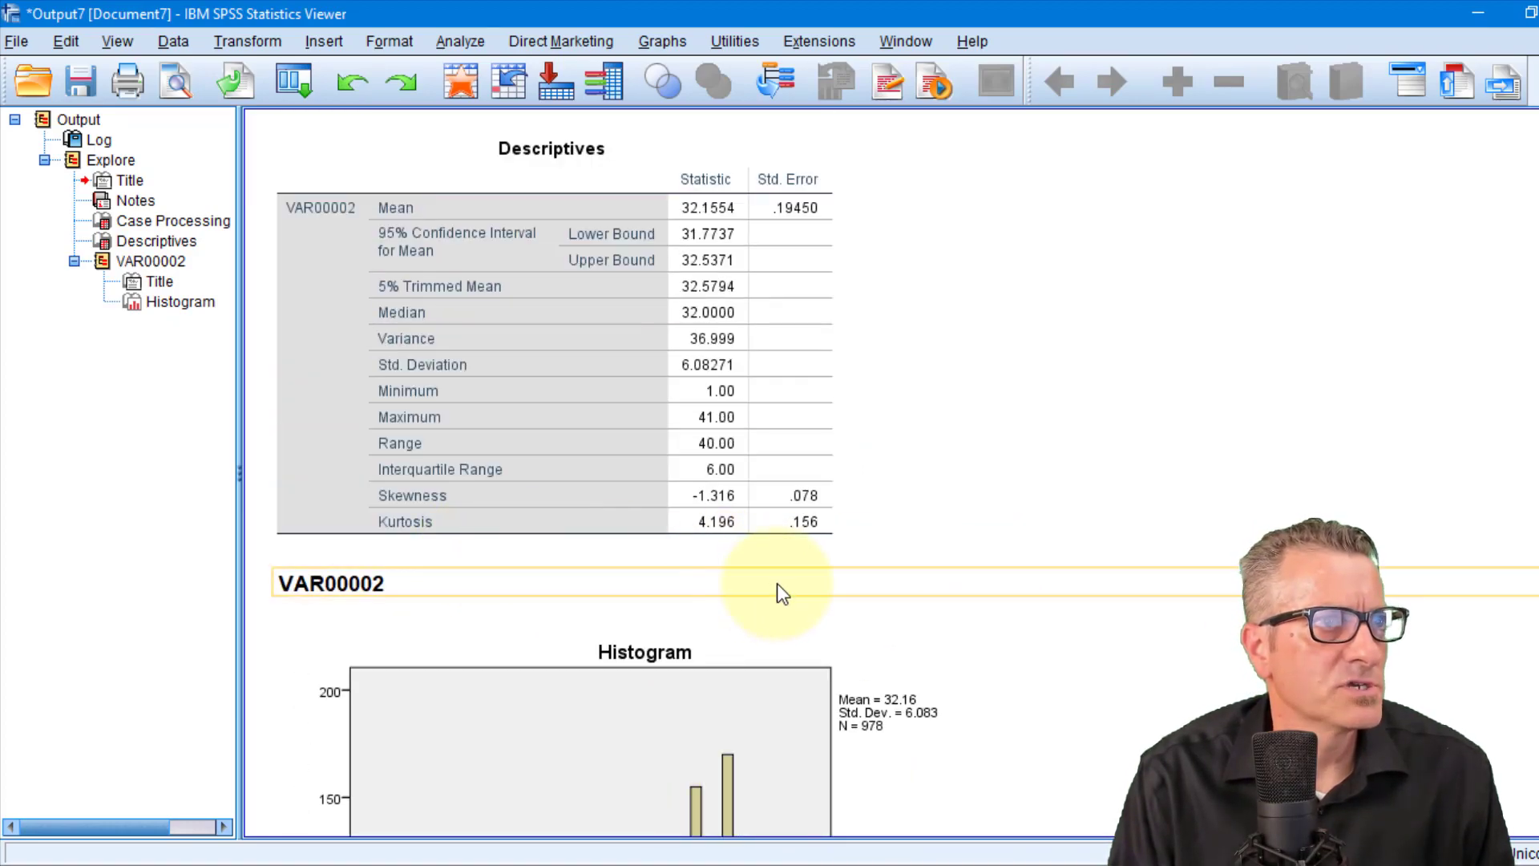
{"action": "left_click", "coordinate": [686, 529]}
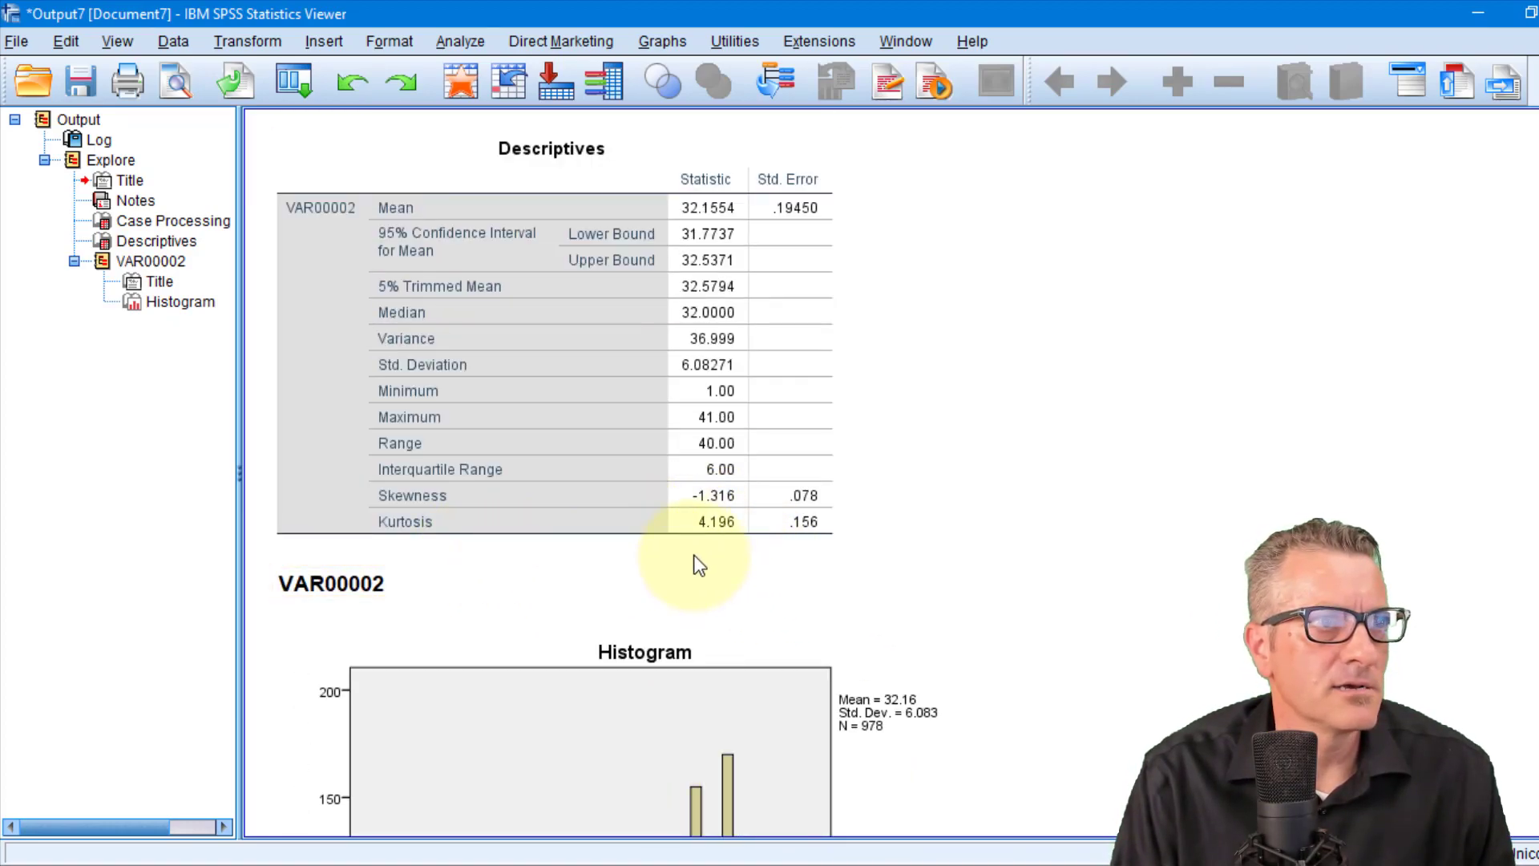
{"action": "left_click", "coordinate": [701, 541]}
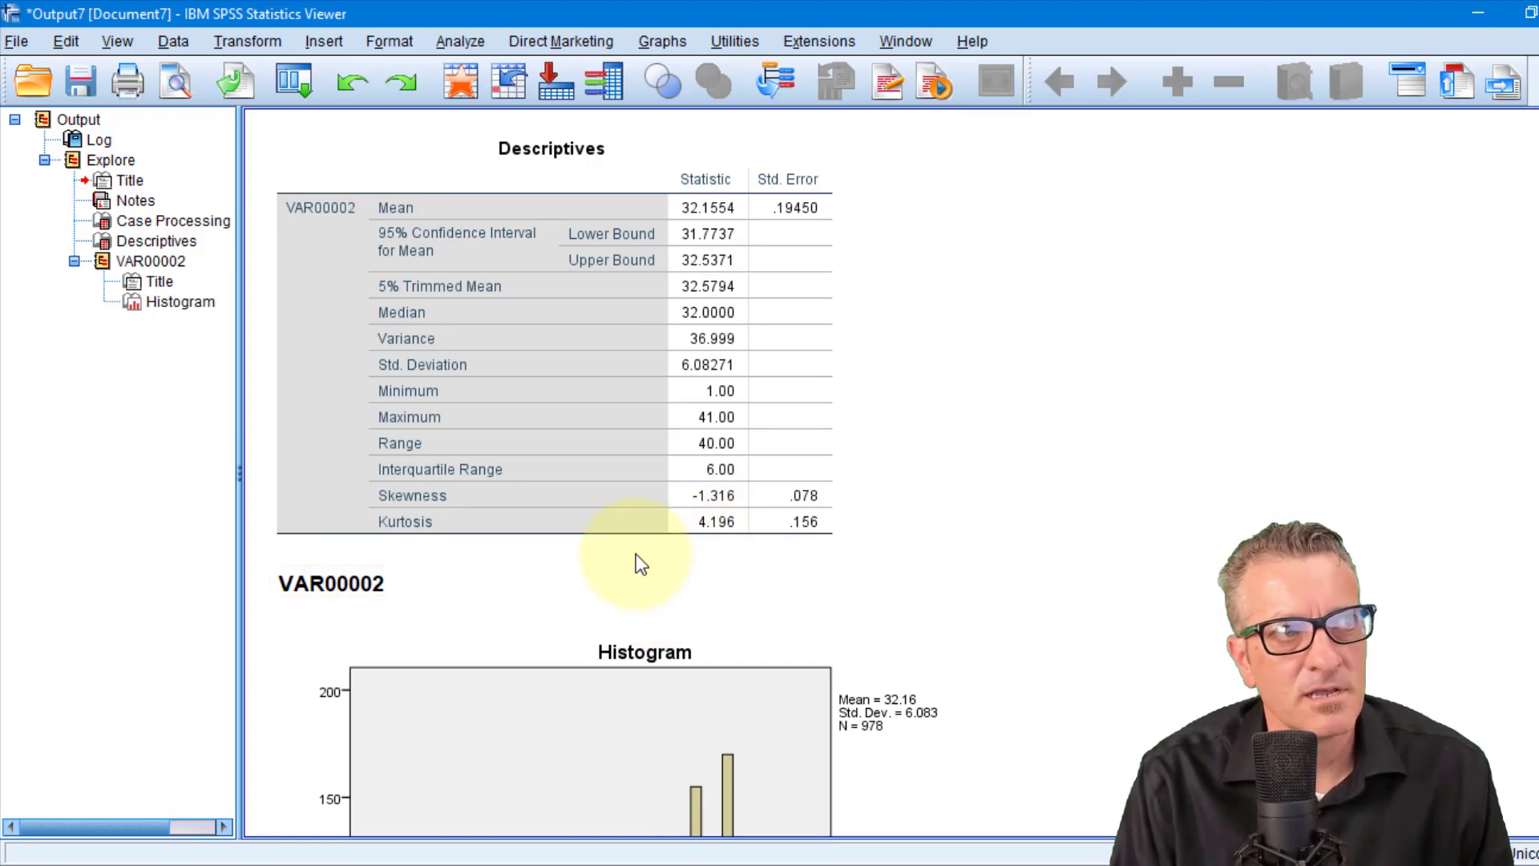
{"action": "scroll", "coordinate": [636, 555], "scroll_direction": "down", "scroll_amount": 3}
{"action": "left_click", "coordinate": [532, 552]}
{"action": "scroll", "coordinate": [550, 563], "scroll_direction": "down", "scroll_amount": 1}
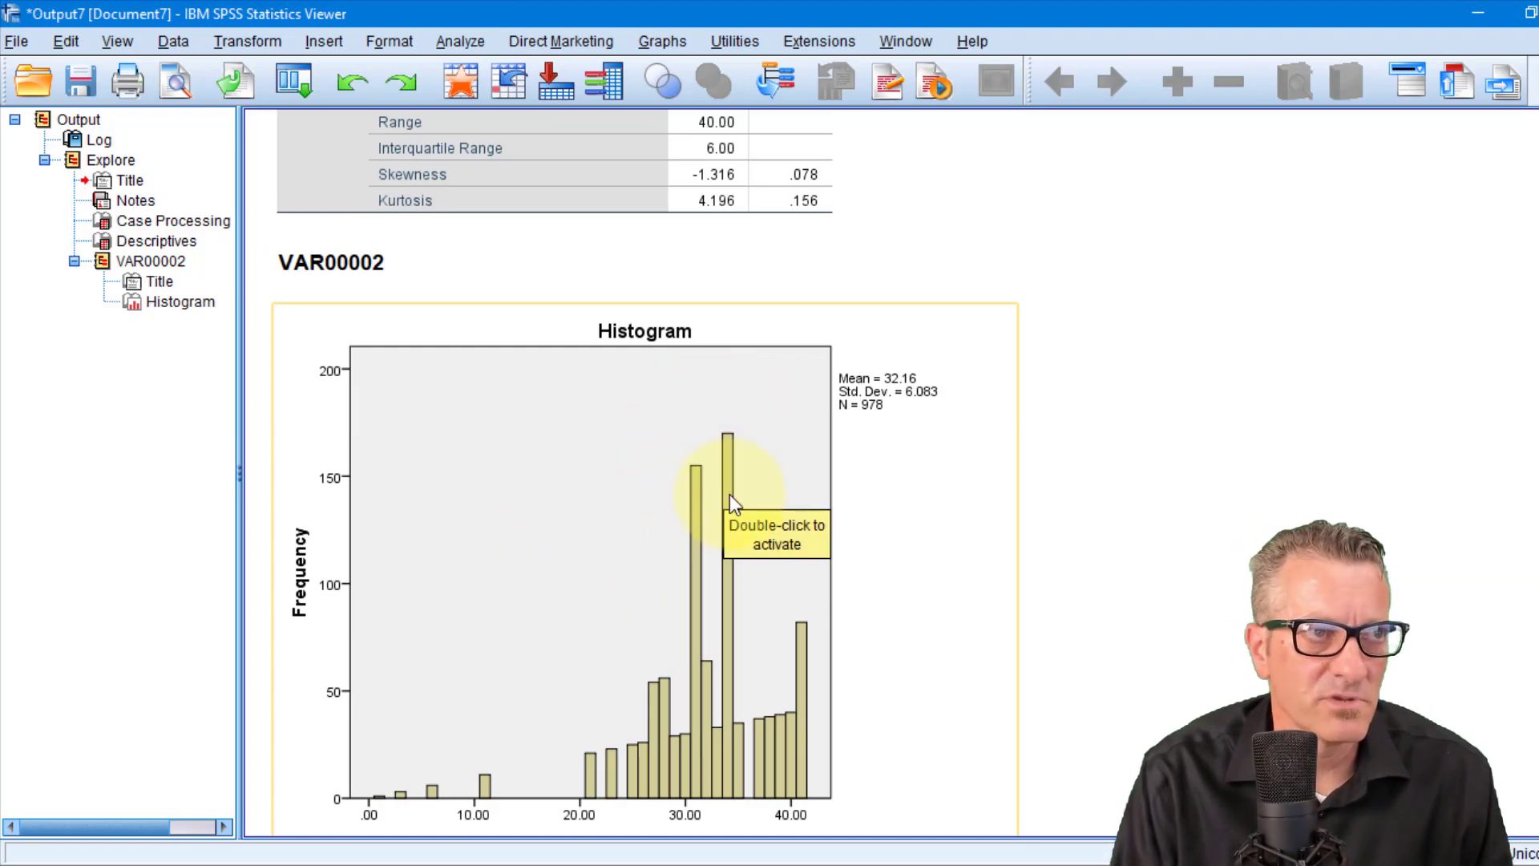
{"action": "scroll", "coordinate": [689, 540], "scroll_direction": "up", "scroll_amount": 3}
- Reselect the Descriptives table's skewness and kurtosis rows, then the histogram again
{"action": "left_click", "coordinate": [662, 378]}
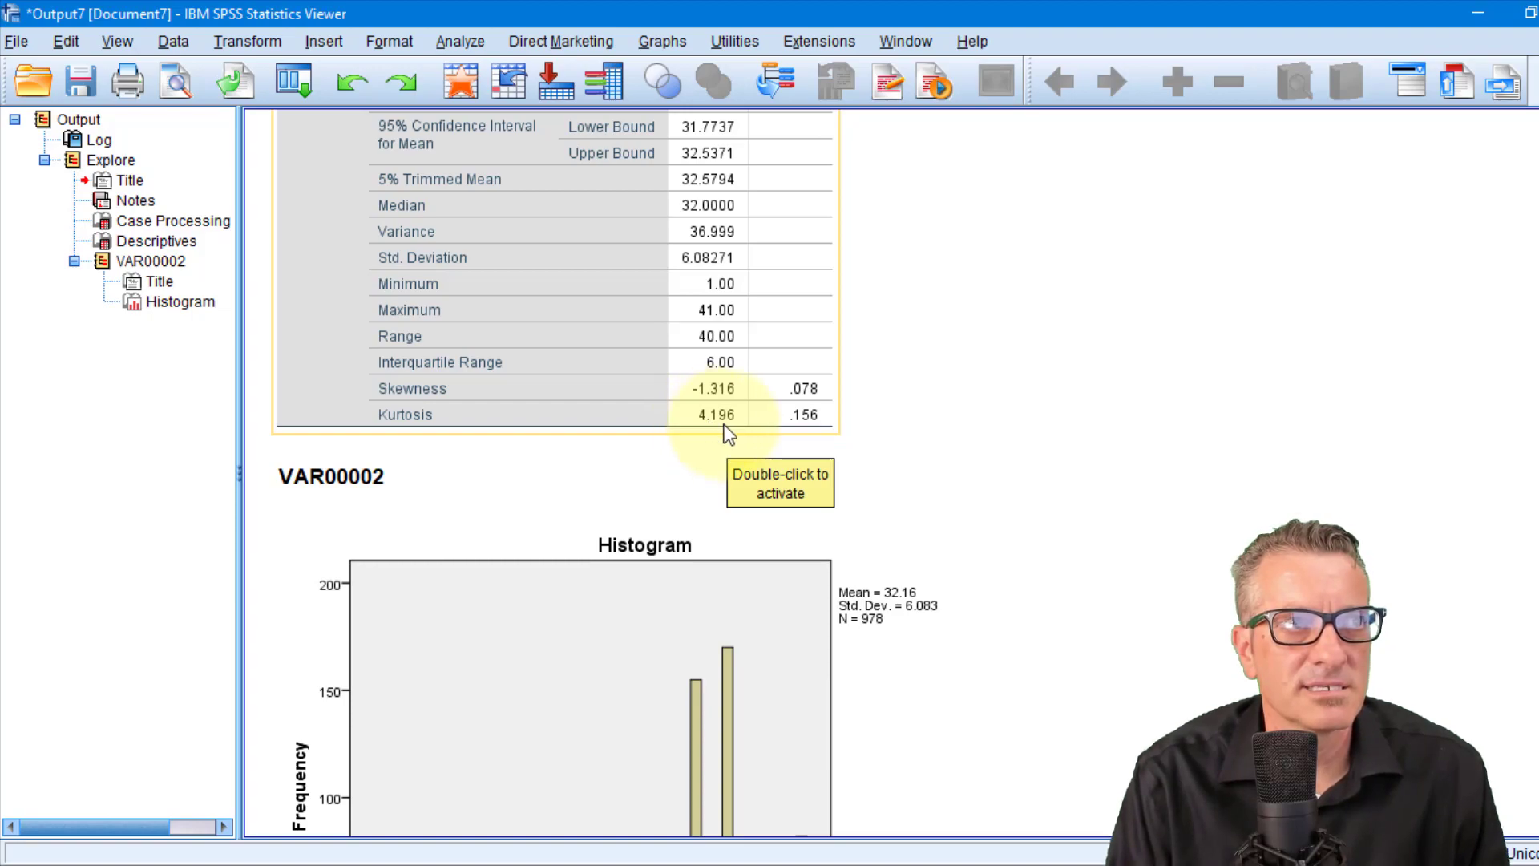
{"action": "left_click", "coordinate": [849, 467]}
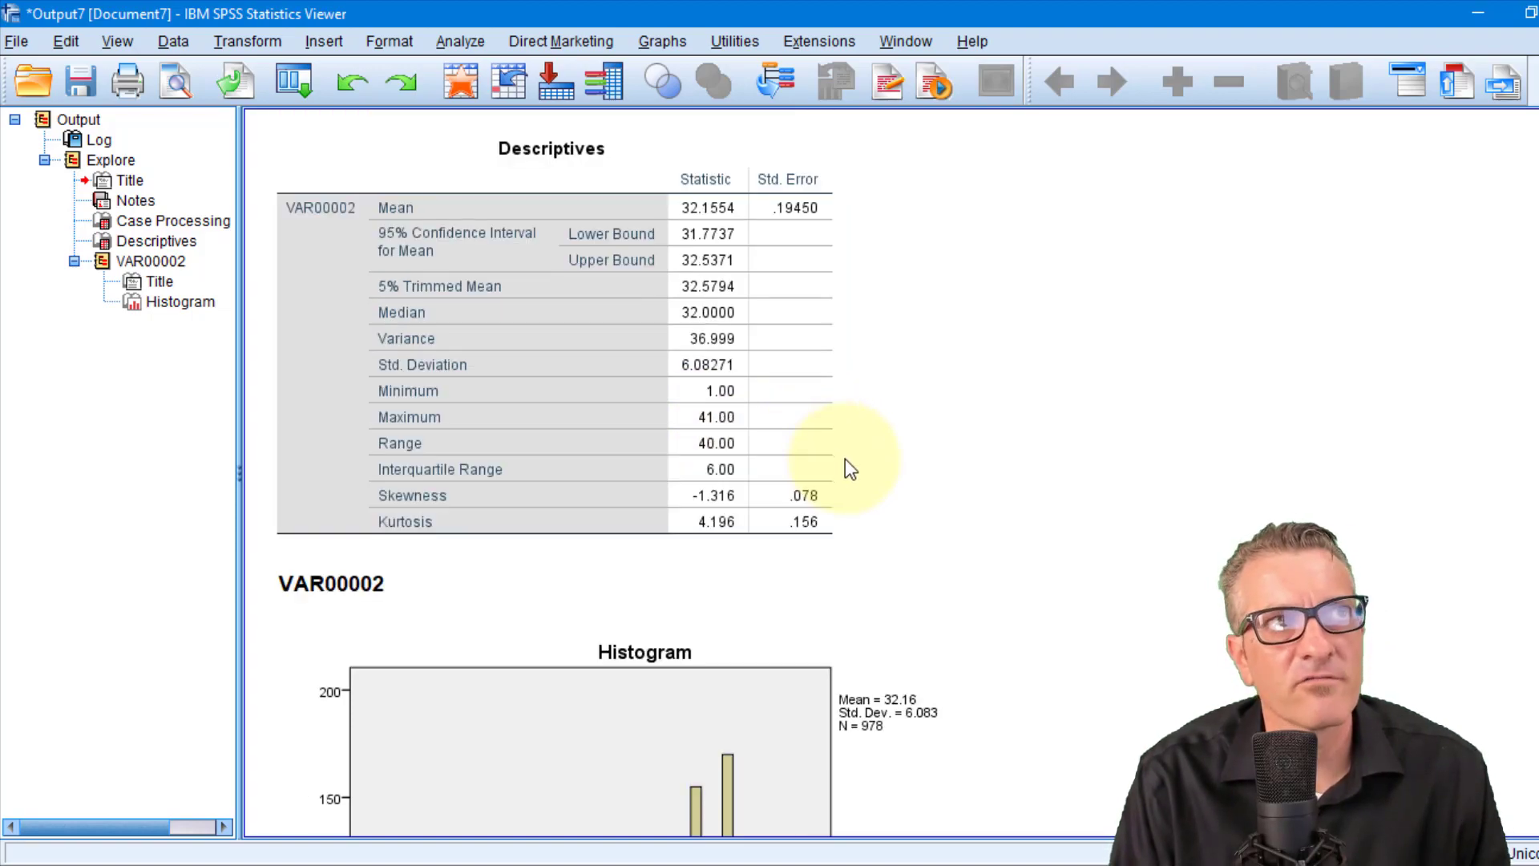
{"action": "left_click", "coordinate": [833, 485]}
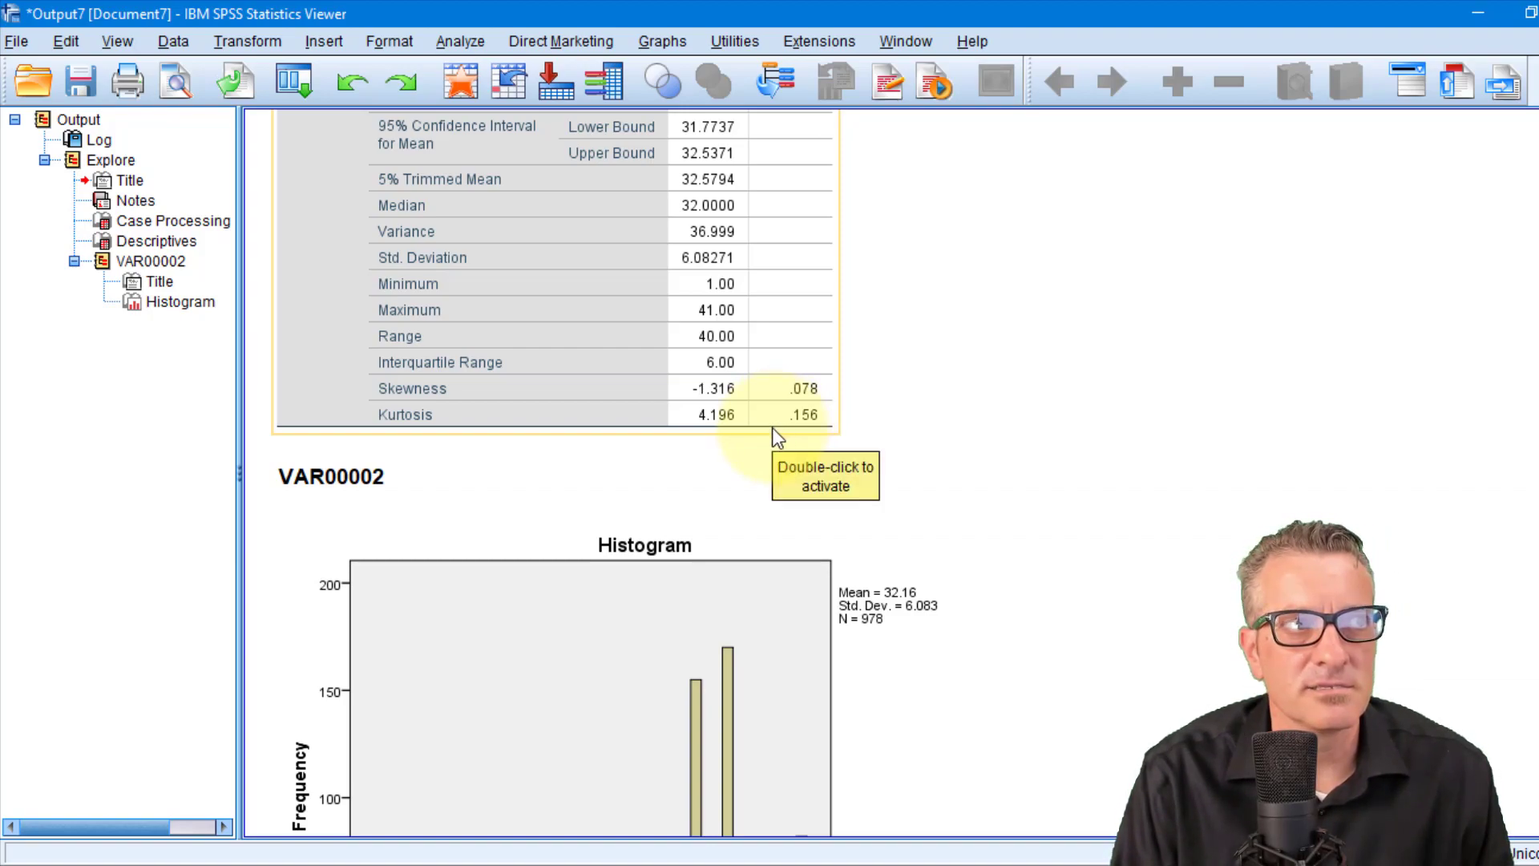
{"action": "scroll", "coordinate": [772, 433], "scroll_direction": "down", "scroll_amount": 2}
{"action": "scroll", "coordinate": [771, 459], "scroll_direction": "down", "scroll_amount": 2}
{"action": "left_click", "coordinate": [770, 458]}
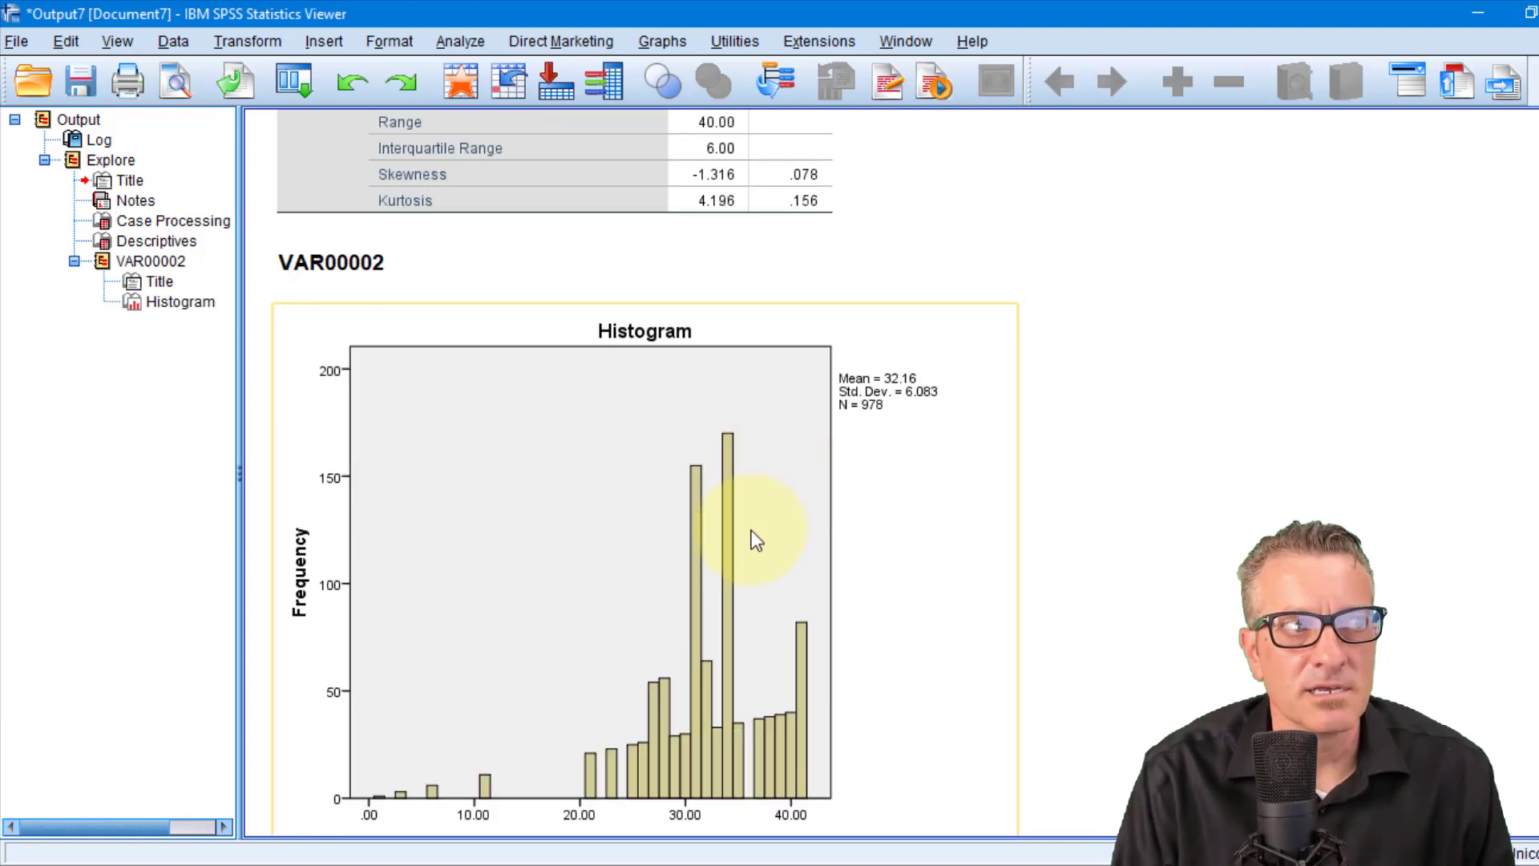